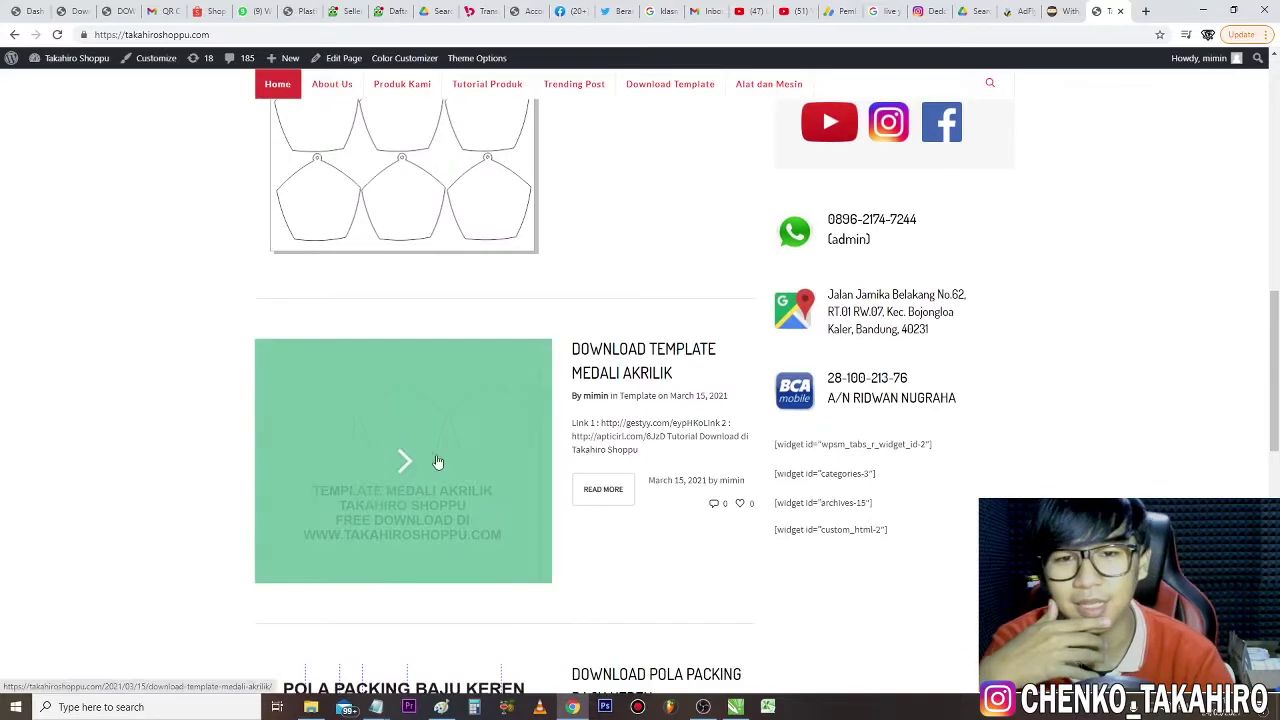
Step: Examine the brass and stainless medal template post, including its preview image, two download links and the how-to-download video
scroll(408, 520, down, 2)
scroll(420, 517, up, 5)
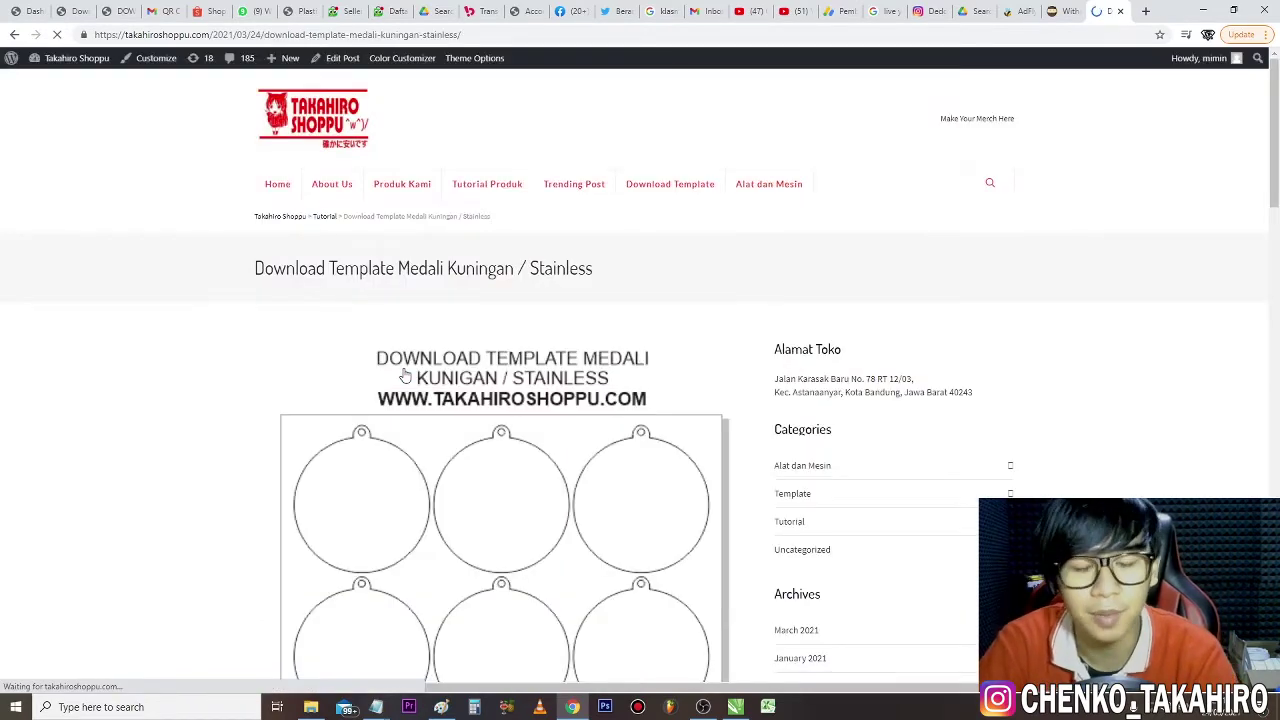
scroll(404, 375, down, 10)
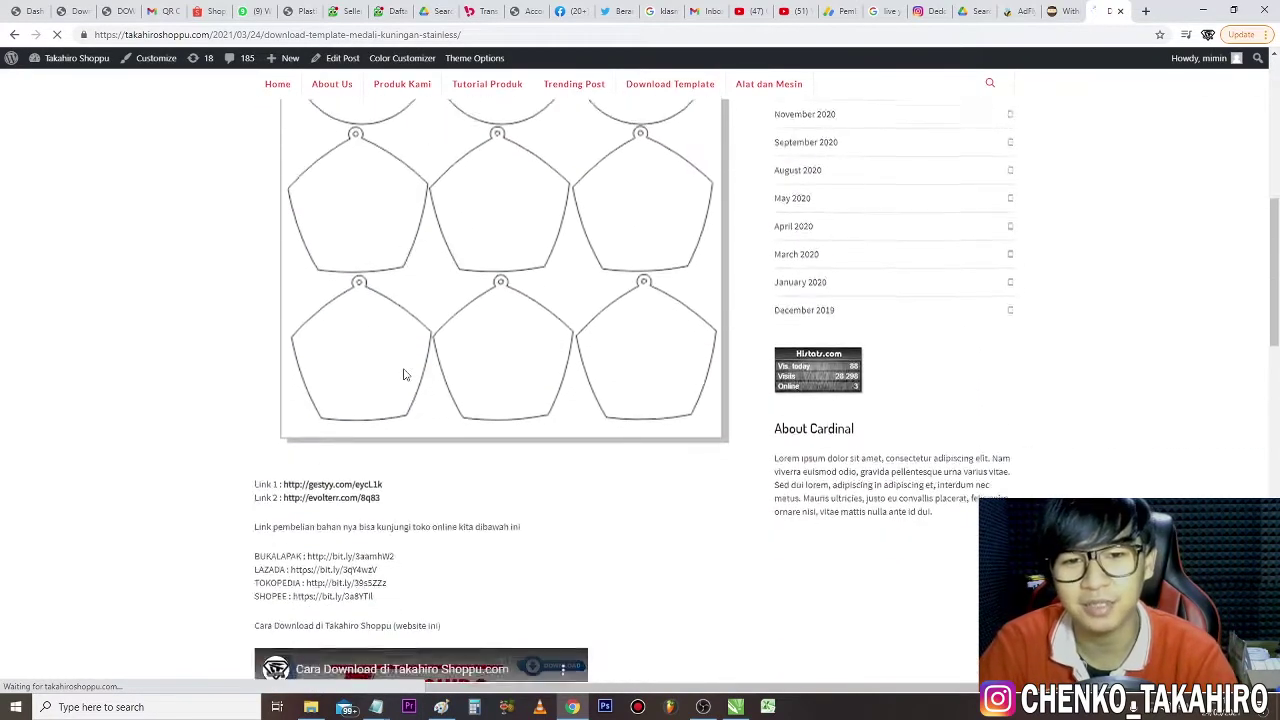
scroll(404, 375, up, 4)
scroll(404, 375, up, 3)
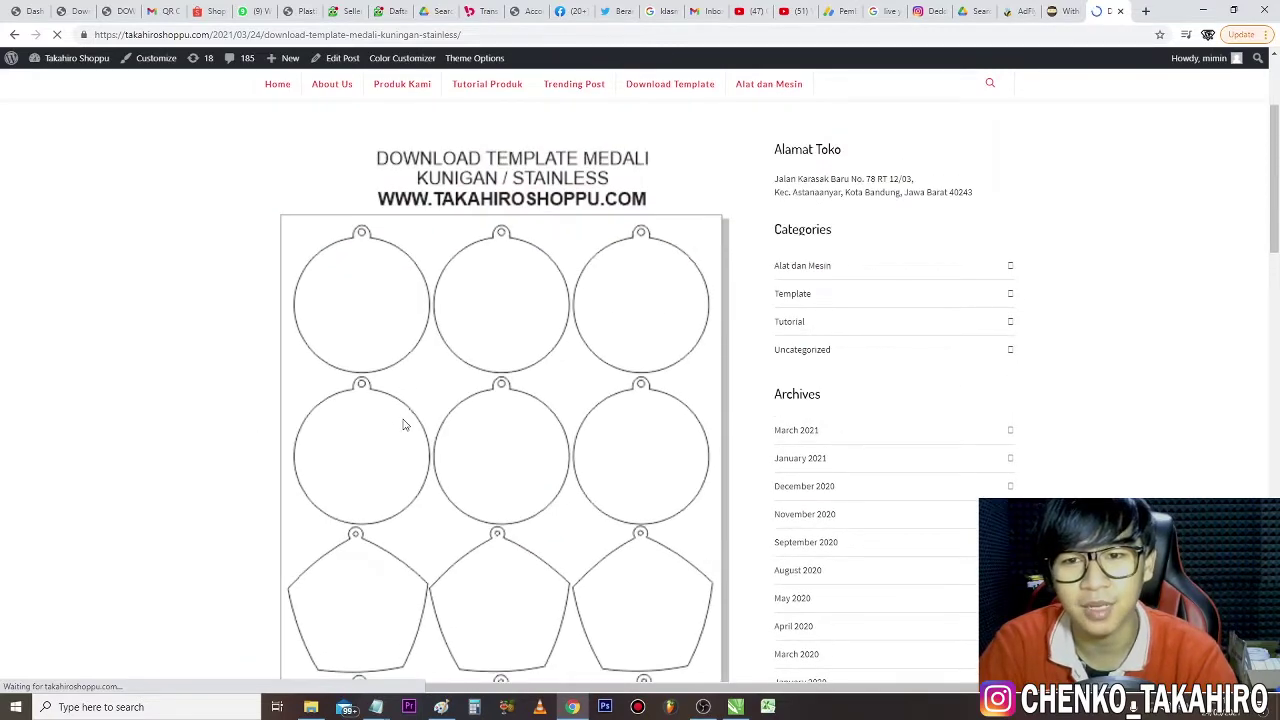
scroll(428, 428, down, 5)
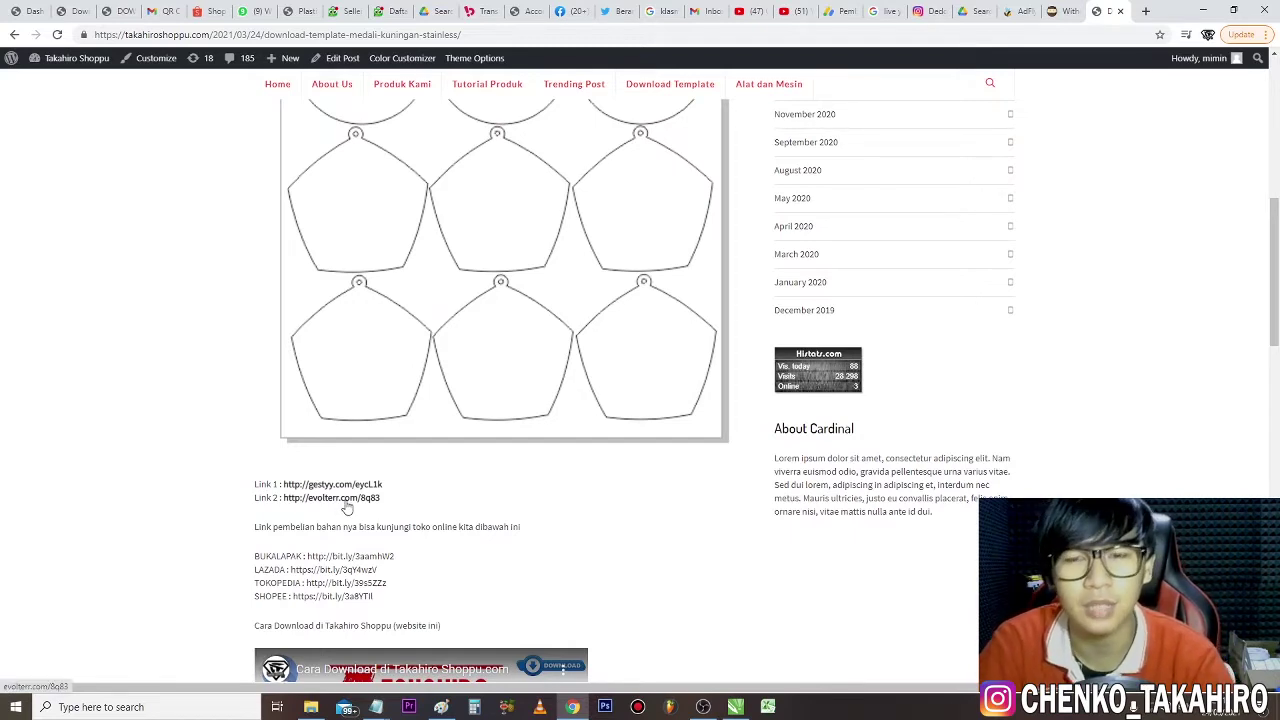
scroll(347, 508, down, 3)
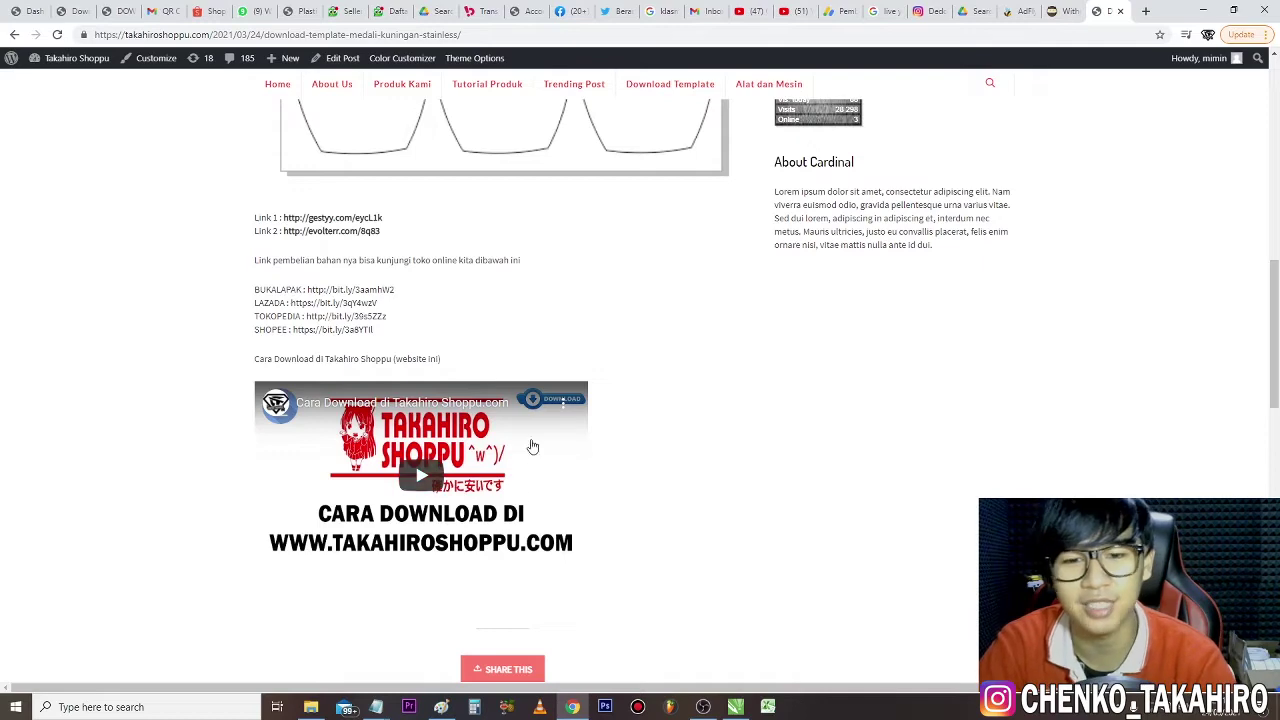
scroll(440, 476, up, 5)
scroll(606, 386, up, 4)
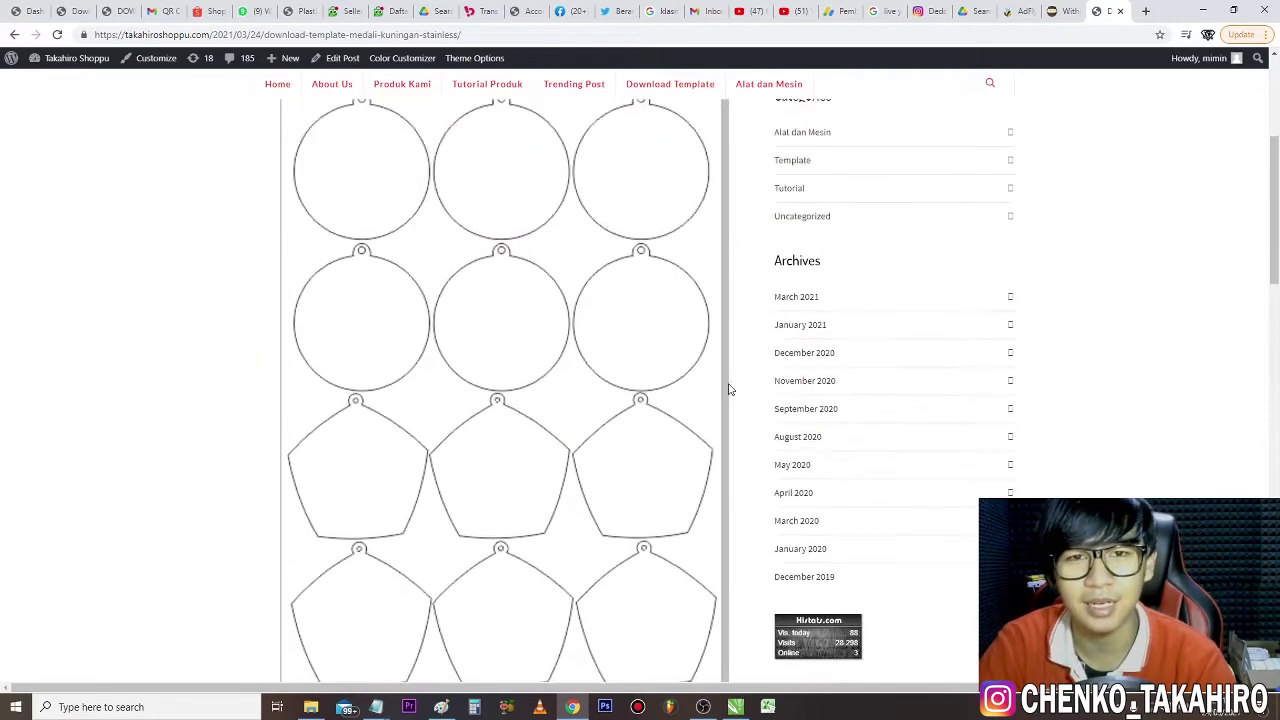
scroll(640, 428, down, 3)
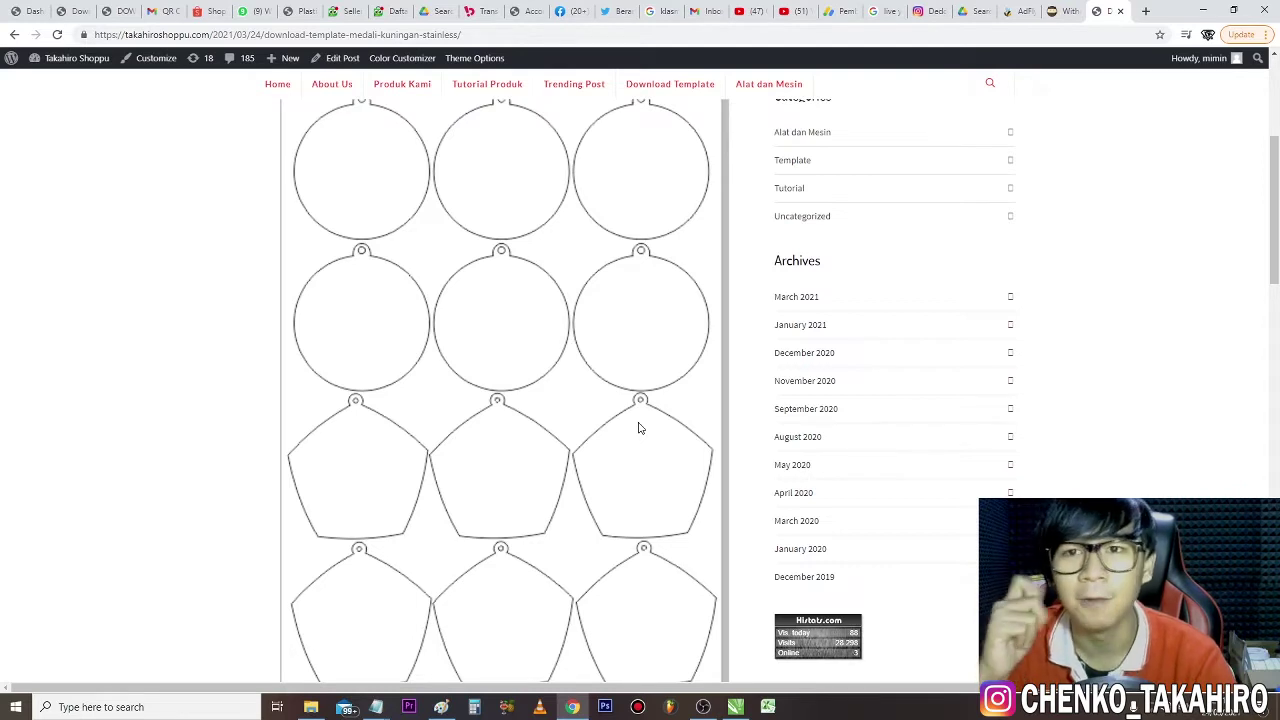
Step: Switch to CorelDRAW and delete the heading text above the page in the medal template
click(736, 706)
scroll(693, 239, up, 1)
scroll(693, 239, down, 1)
drag(553, 124, 760, 198)
key(Delete)
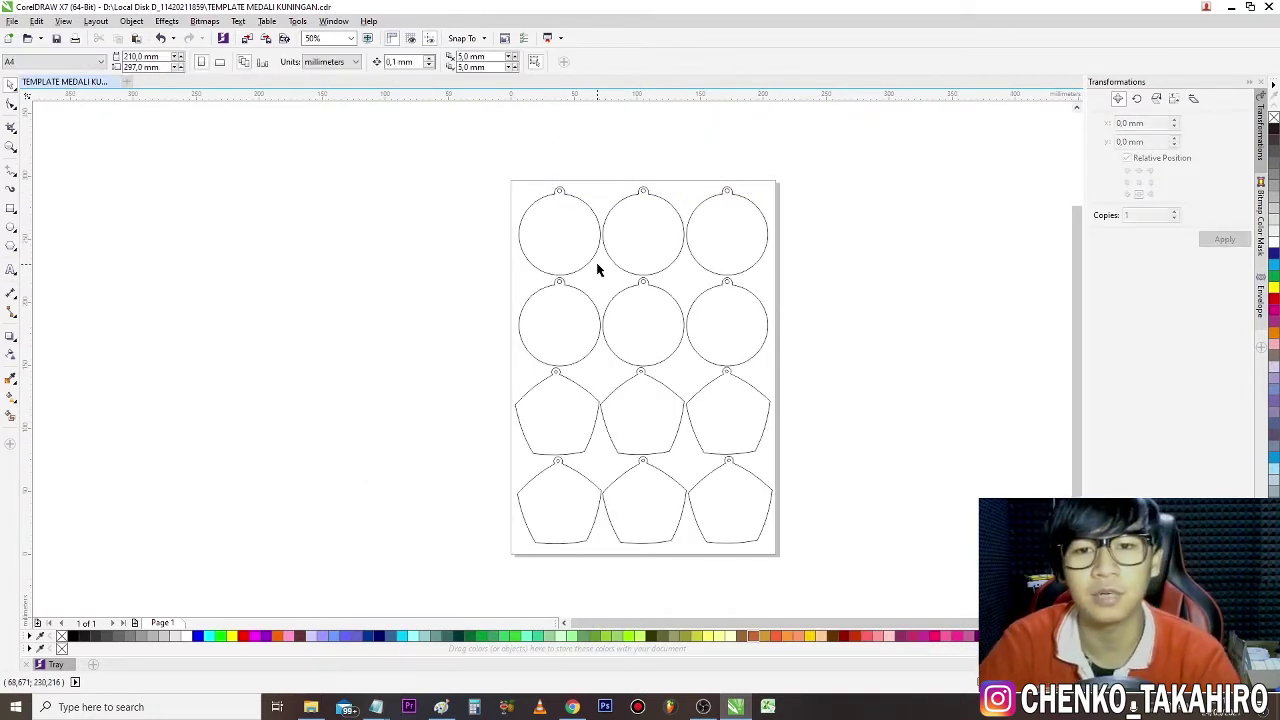
Step: Delete the duplicate medal outlines, keeping only one round and one pentagonal outline
click(558, 252)
click(557, 415)
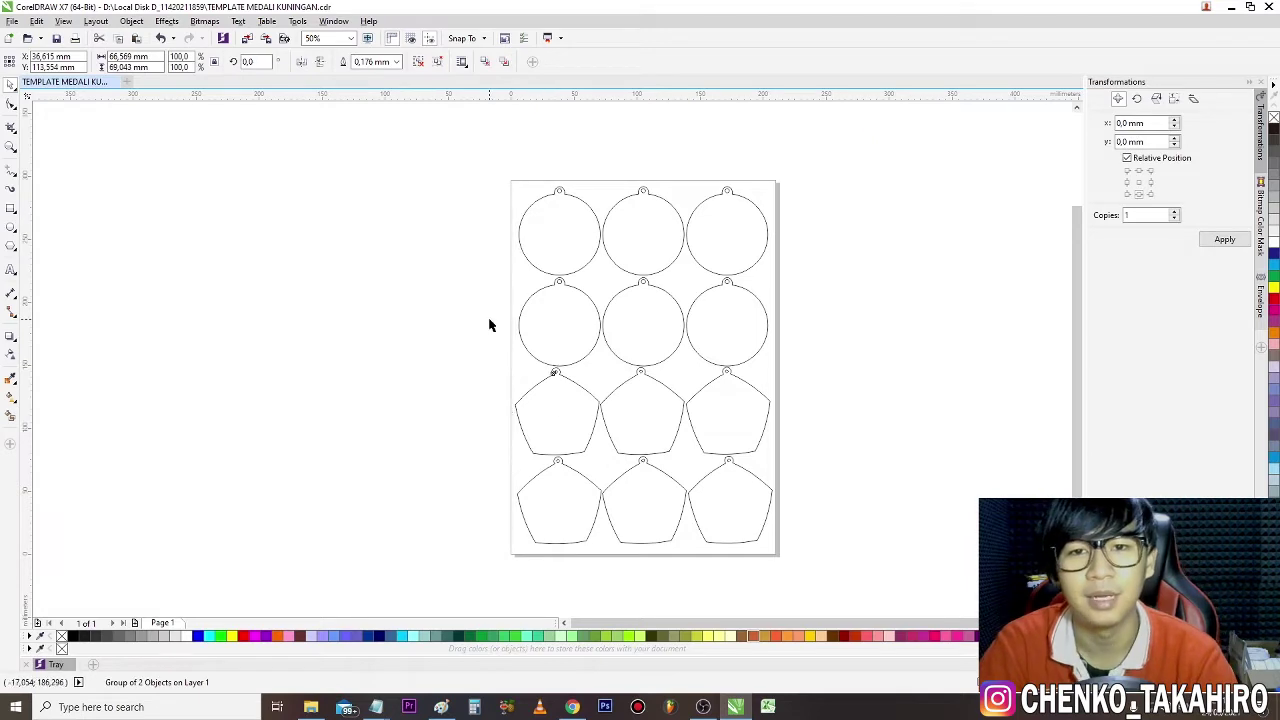
click(500, 272)
drag(502, 267, 831, 386)
key(Delete)
drag(834, 289, 587, 422)
key(Delete)
drag(503, 457, 930, 610)
drag(873, 511, 728, 421)
drag(862, 578, 594, 513)
click(602, 508)
click(580, 366)
drag(500, 337, 660, 237)
drag(459, 341, 802, 596)
key(Delete)
Step: Move the round and pentagonal outlines together to about X 92 mm, Y 255 mm near the page's upper edge
drag(825, 365, 477, 175)
drag(674, 269, 709, 274)
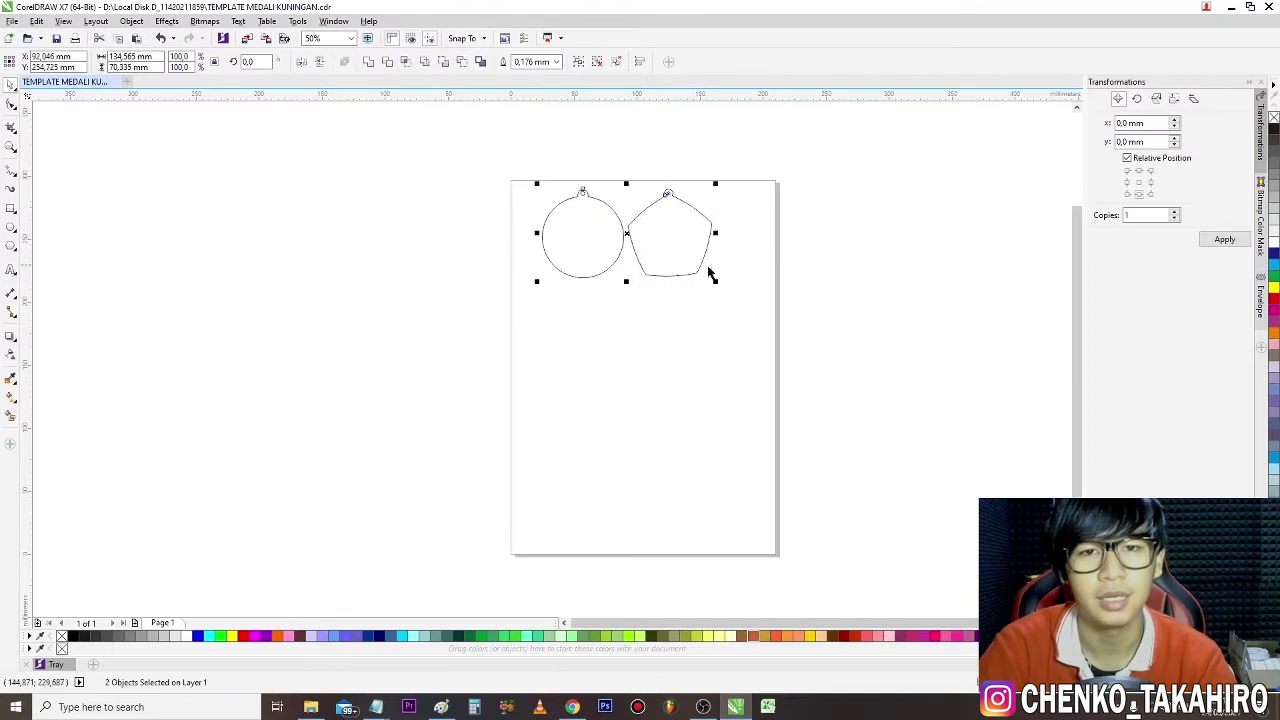
click(651, 220)
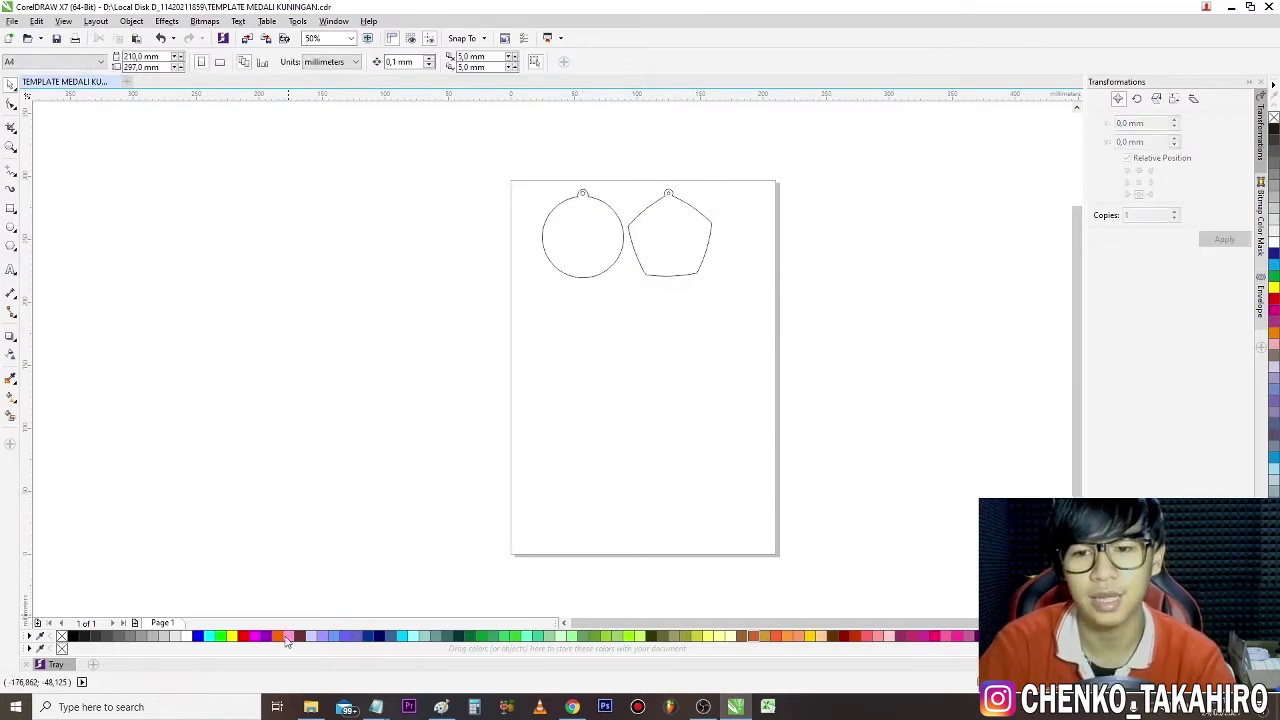
Step: Switch to File Explorer and open takahiro shoppu > MEDALI > 2021 > 03. MARET > 00. Sudah Di Setting
click(310, 706)
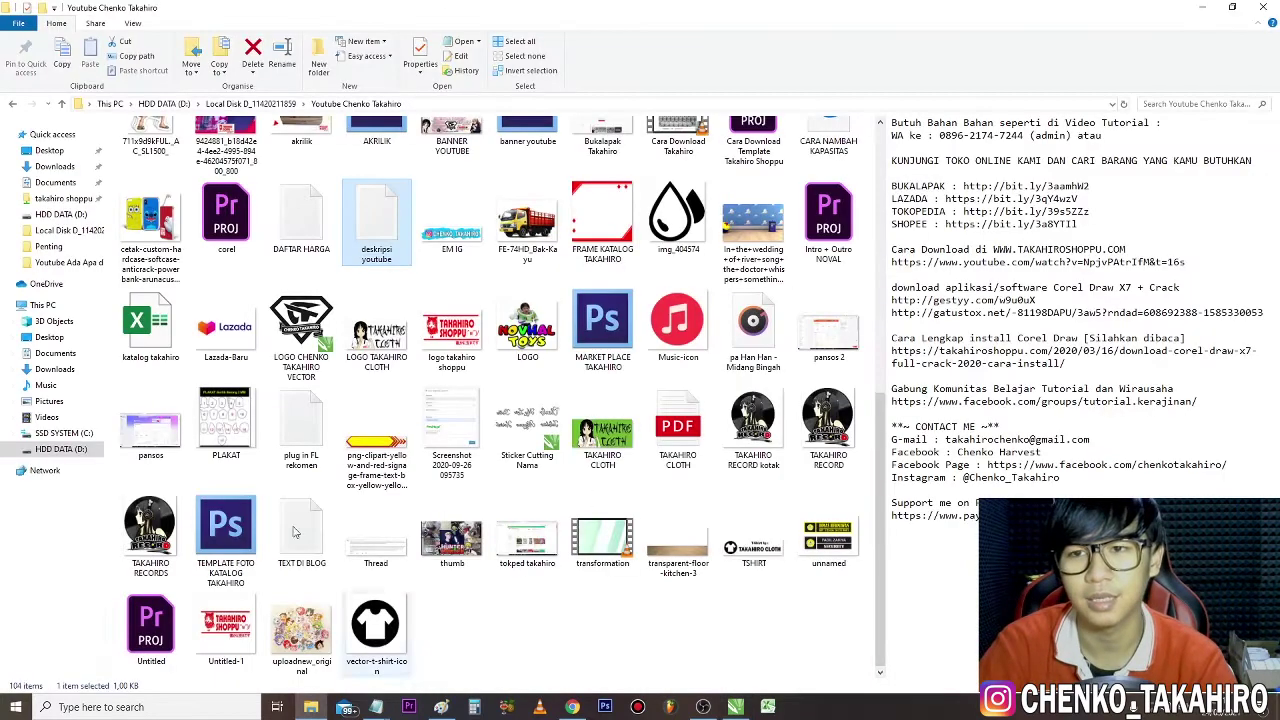
click(66, 200)
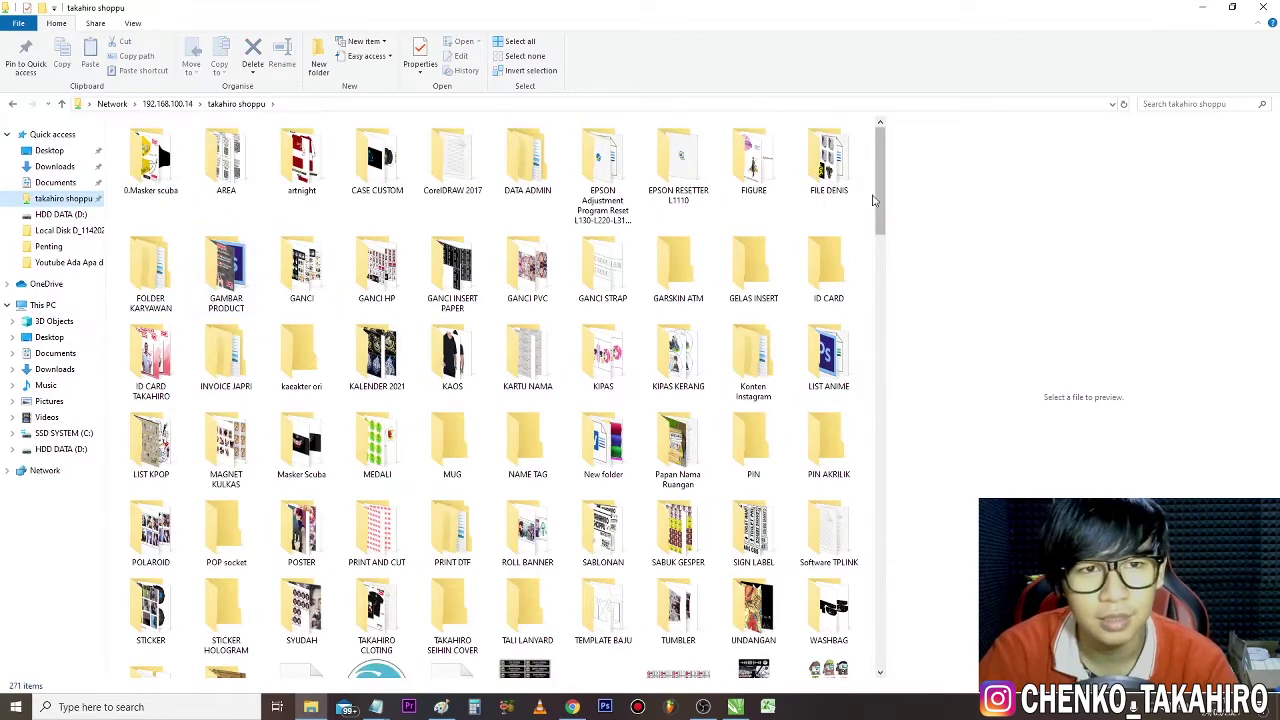
scroll(880, 202, down, 2)
double_click(377, 340)
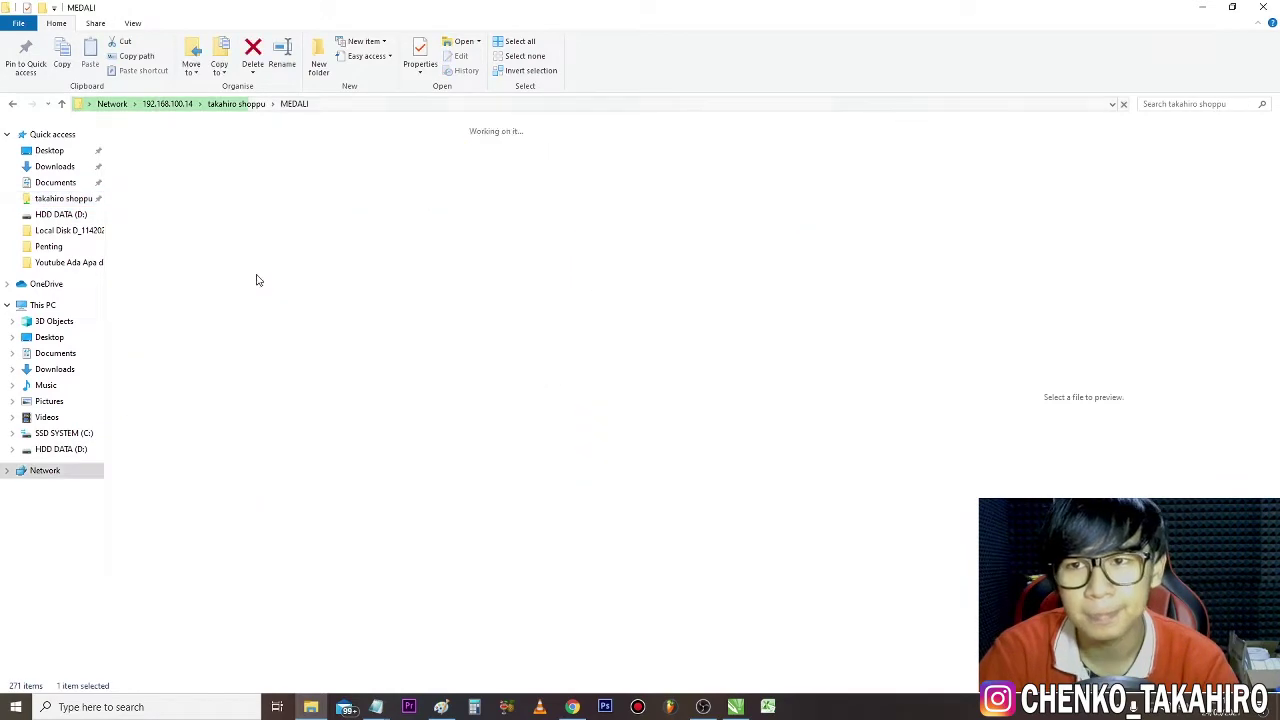
double_click(172, 172)
double_click(174, 172)
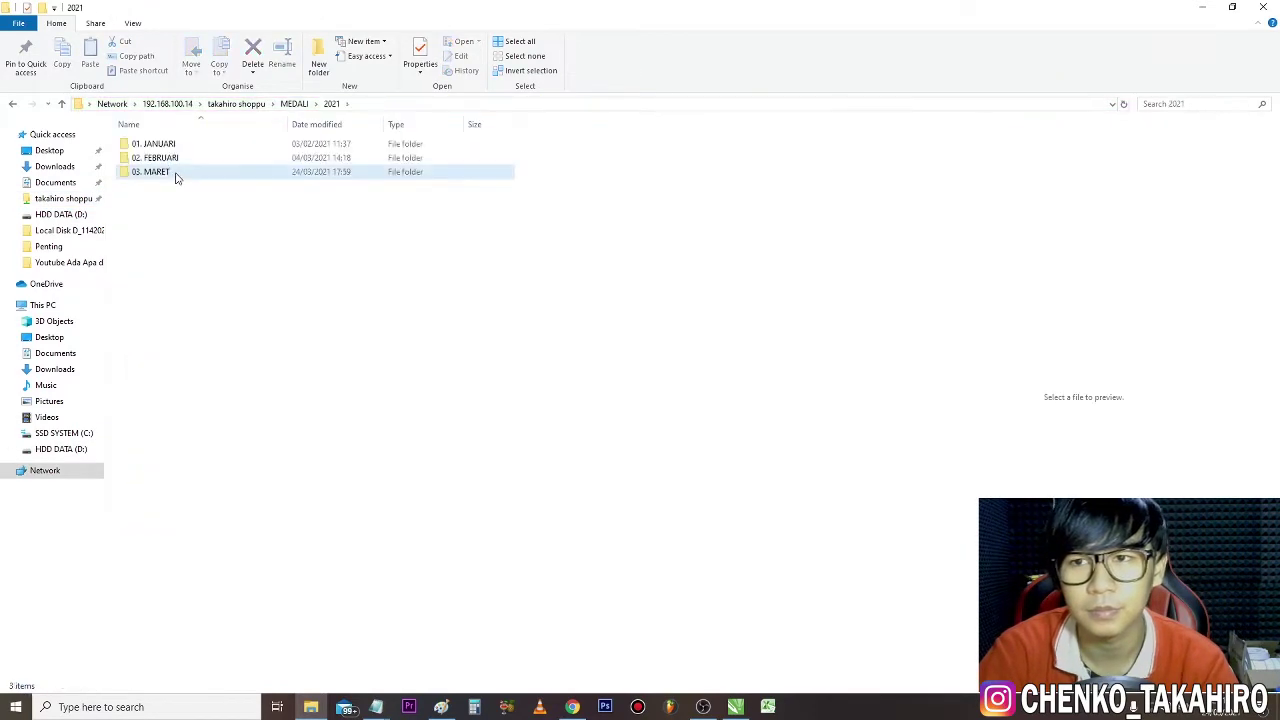
drag(290, 124, 402, 124)
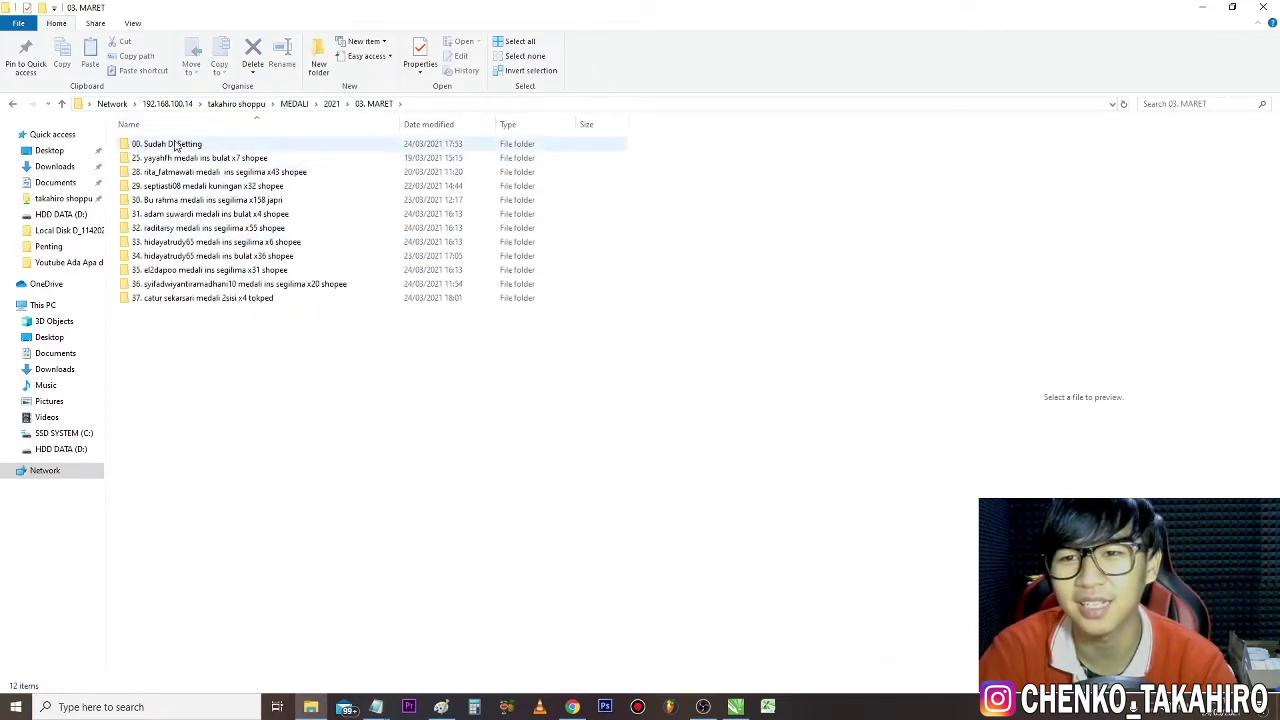
double_click(168, 144)
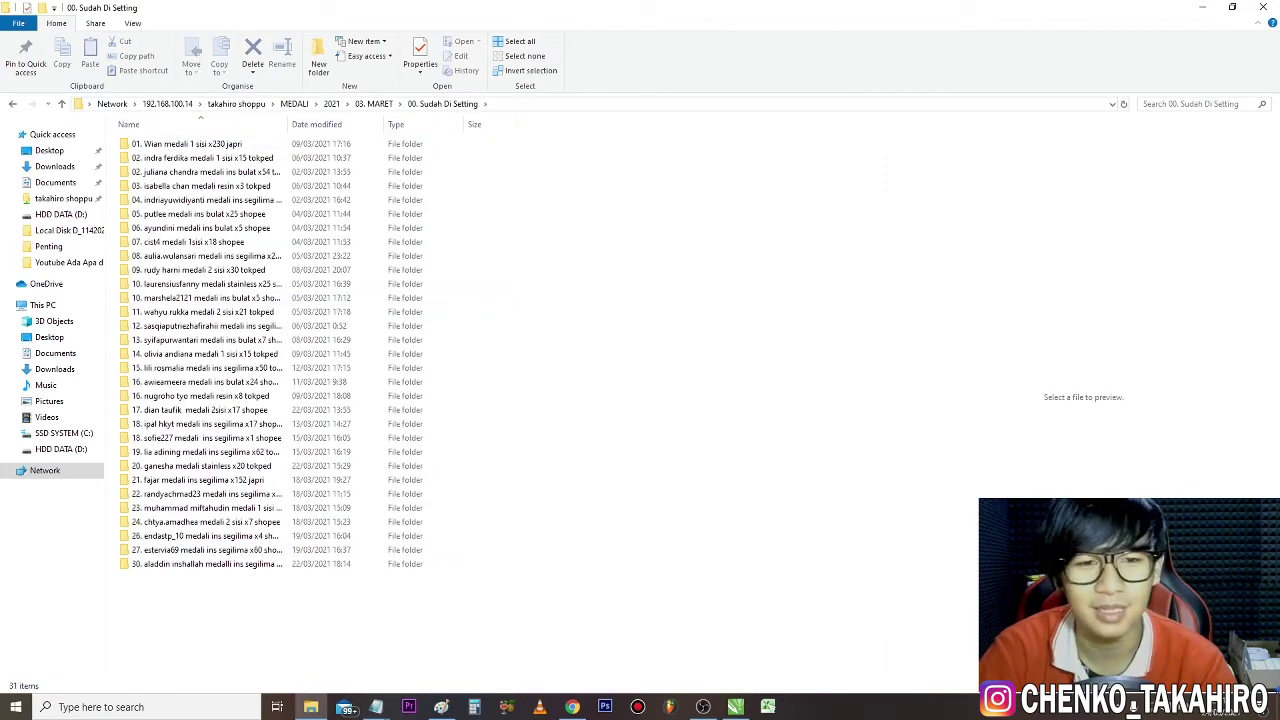
Step: Show the medal order folders as large icons, select them all and clear the selection
click(1270, 686)
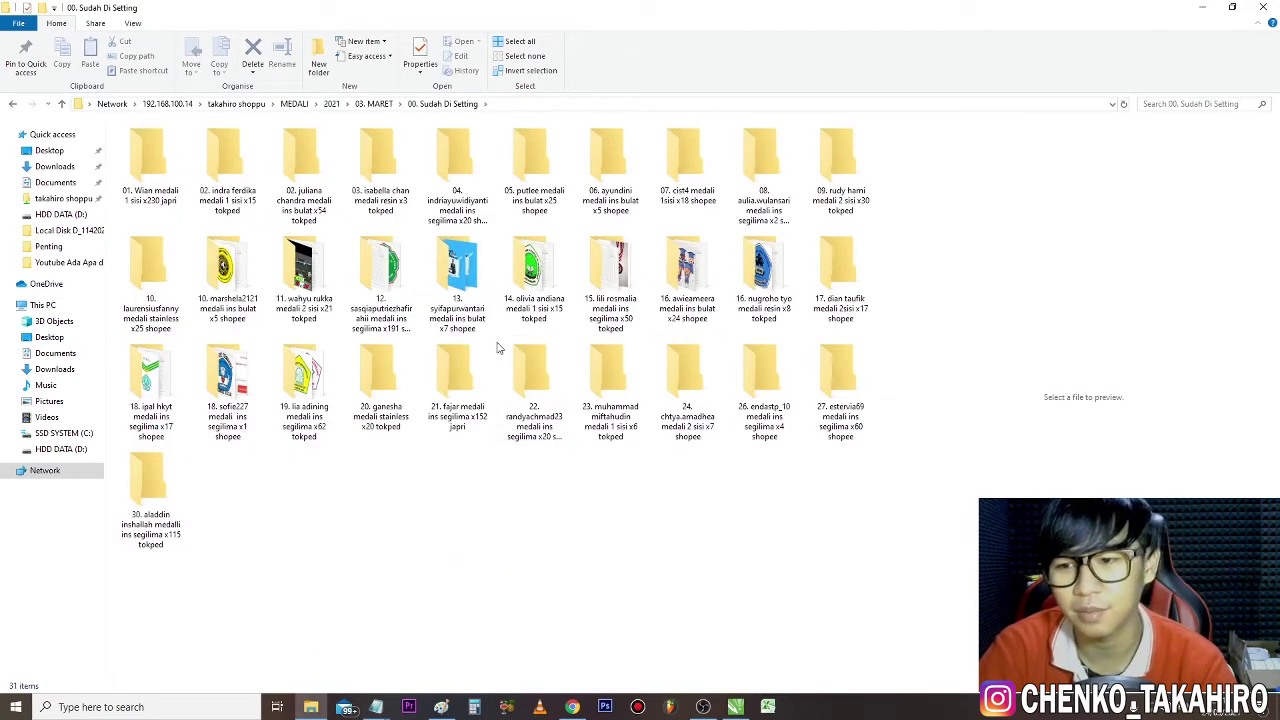
key(ctrl+a)
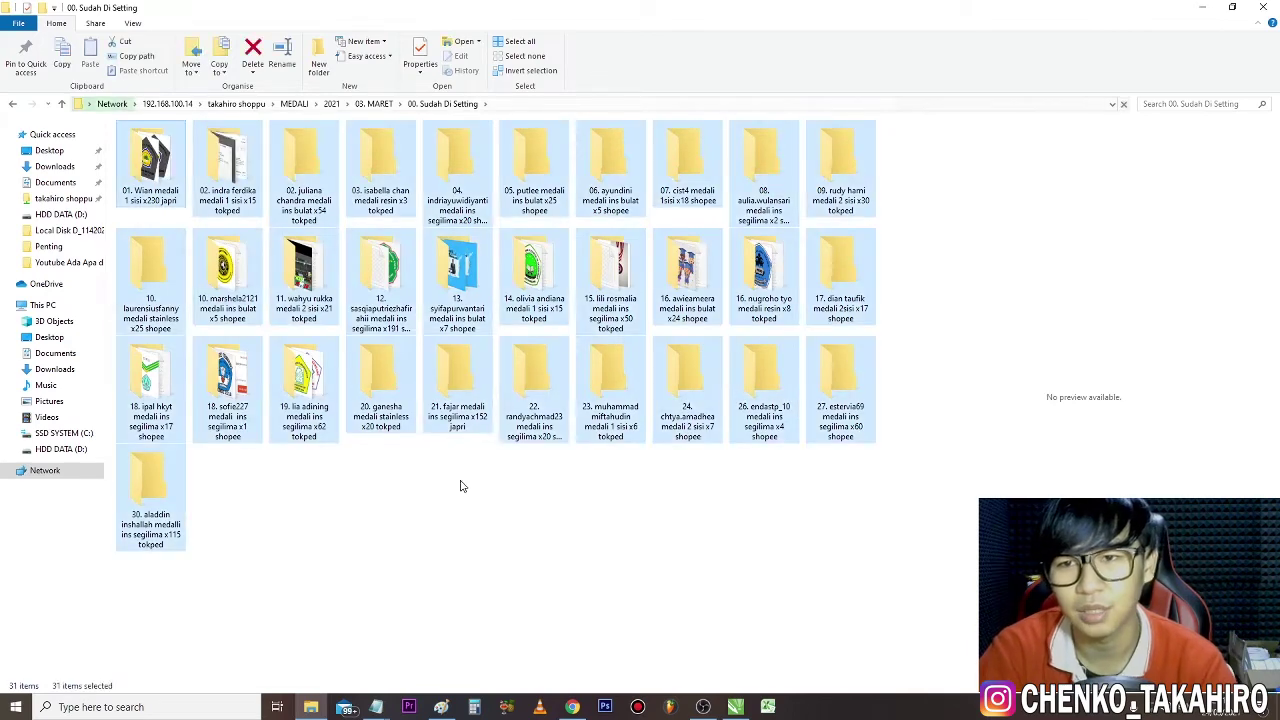
click(460, 486)
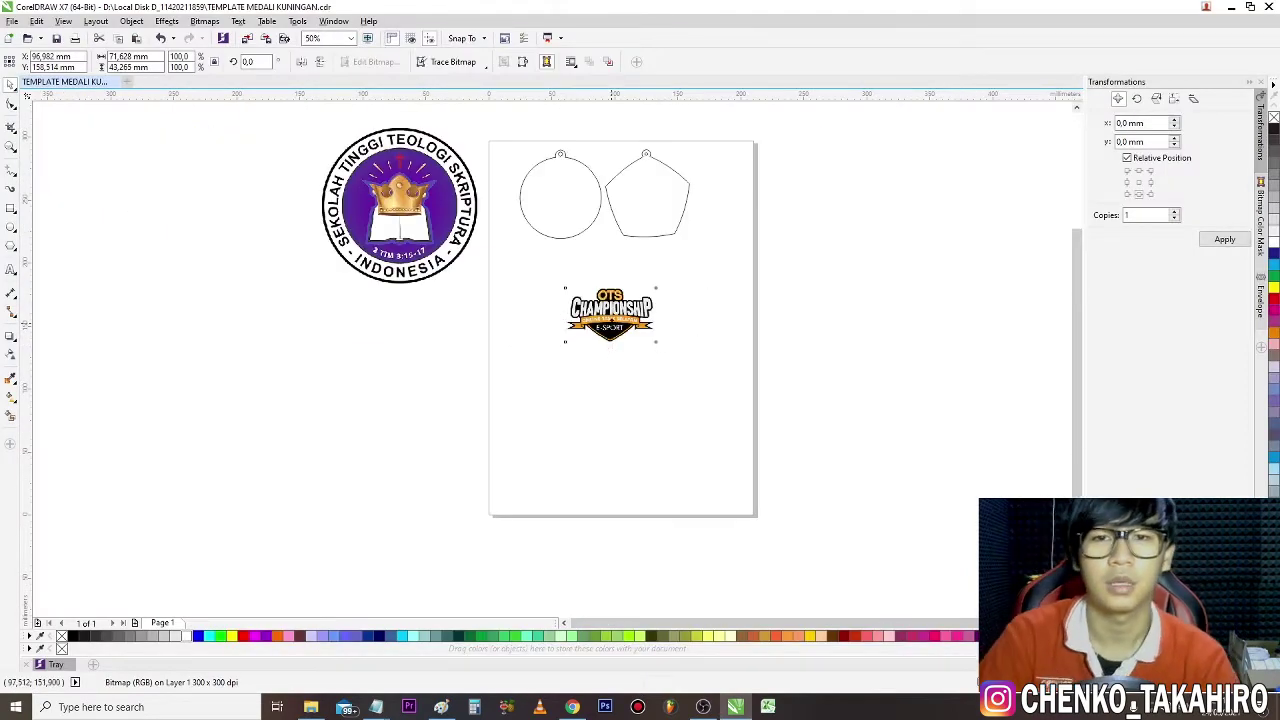
Step: Enlarge the OTS Championship logo and park it off the page beside the pentagonal outline
drag(610, 315, 463, 403)
drag(420, 220, 420, 225)
click(410, 355)
drag(412, 362, 826, 189)
scroll(571, 209, down, 1)
scroll(551, 318, up, 1)
Step: Try shrinking the round school logo to about 64 mm wide and PowerClipping it inside the round medal outline
click(458, 338)
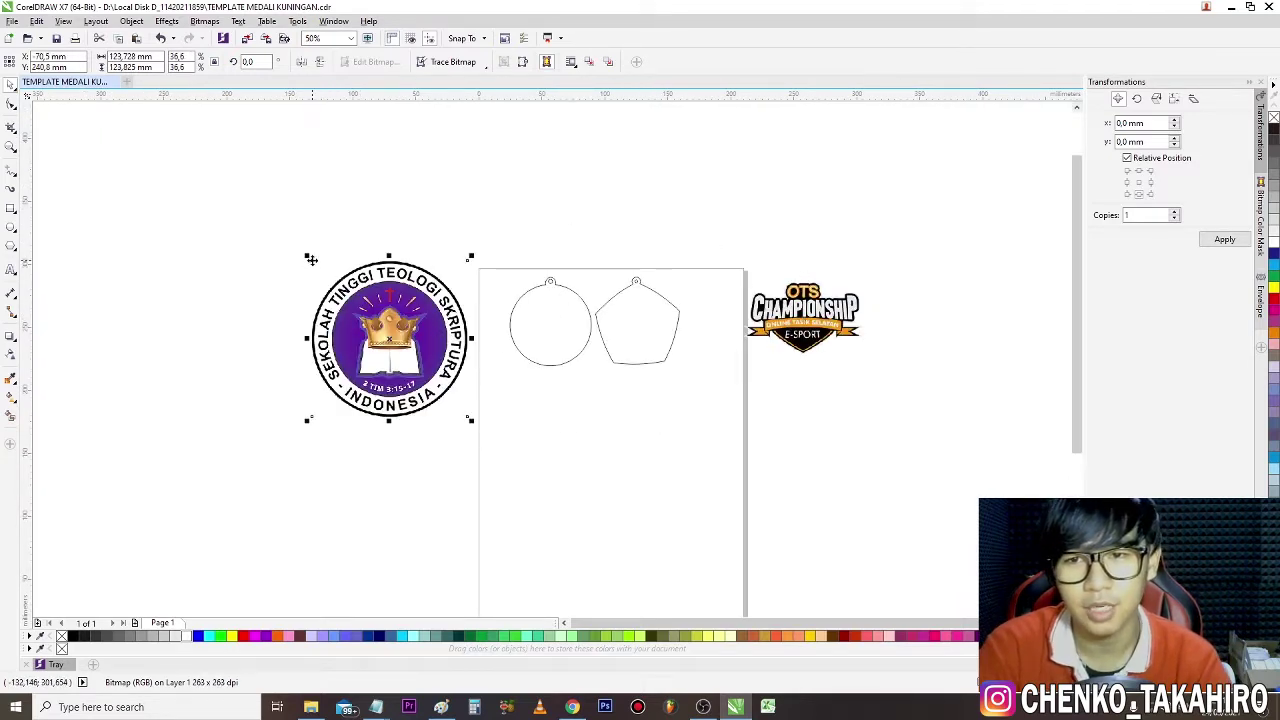
drag(311, 259, 347, 296)
right_click(386, 314)
click(440, 320)
click(550, 323)
scroll(556, 340, up, 1)
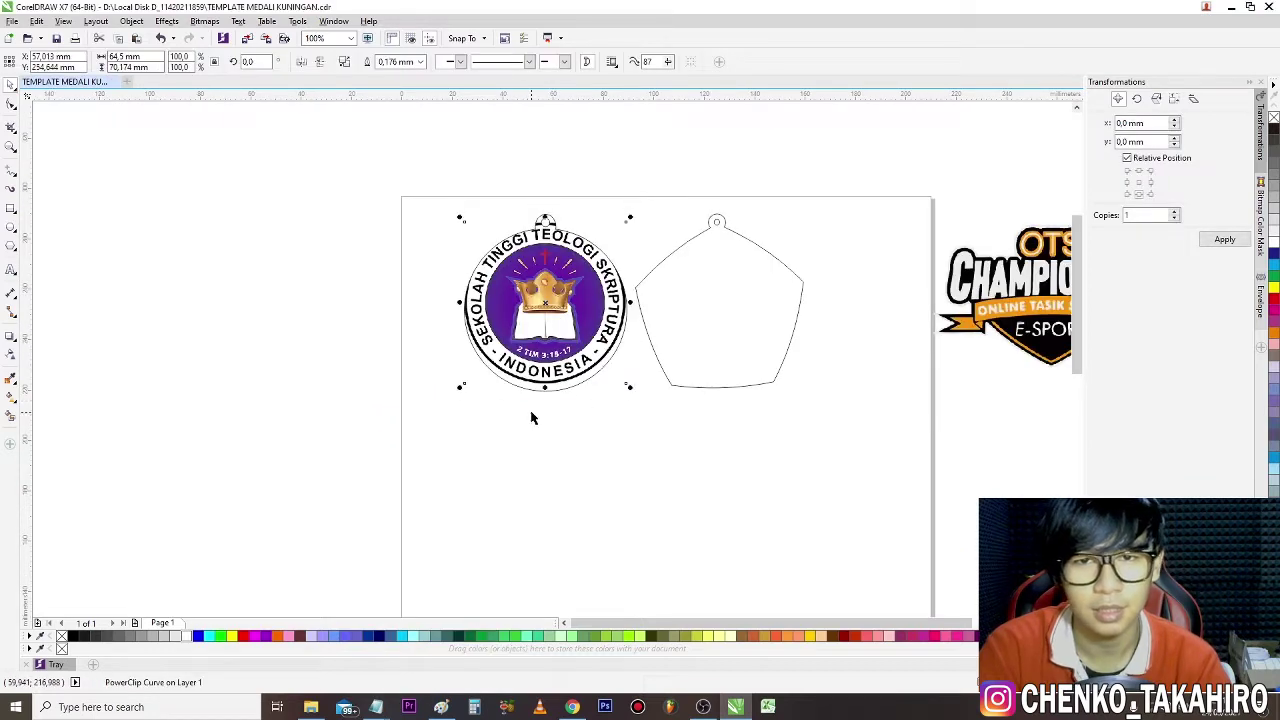
Step: Try fitting the clipped round logo to the medal by nudging it down and enlarging it slightly
key(ctrl+z)
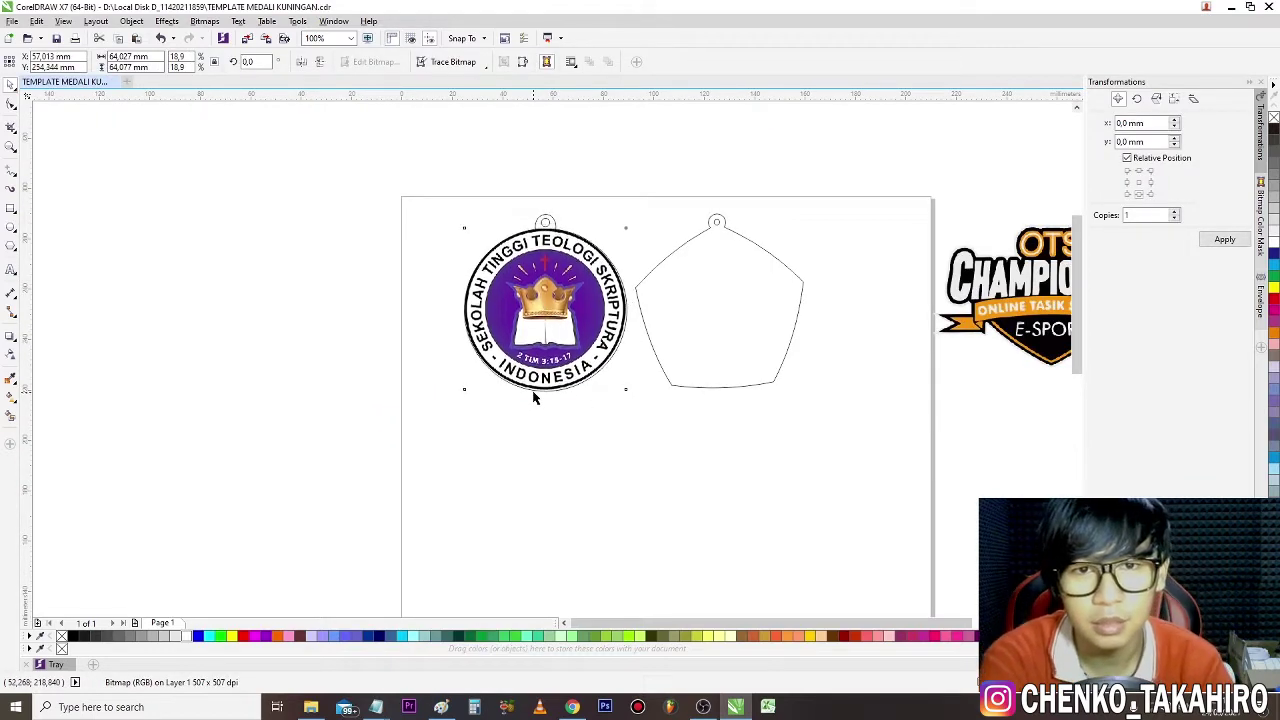
scroll(534, 260, up, 1)
key(Up)
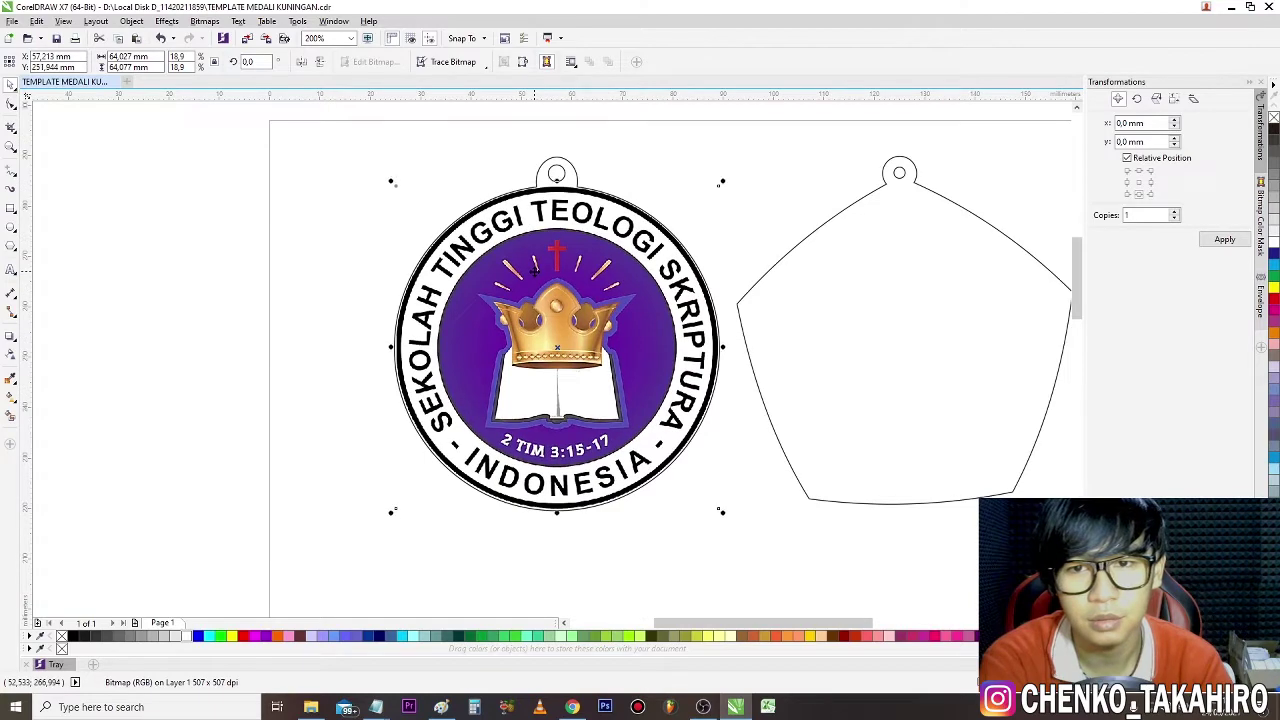
drag(390, 511, 388, 515)
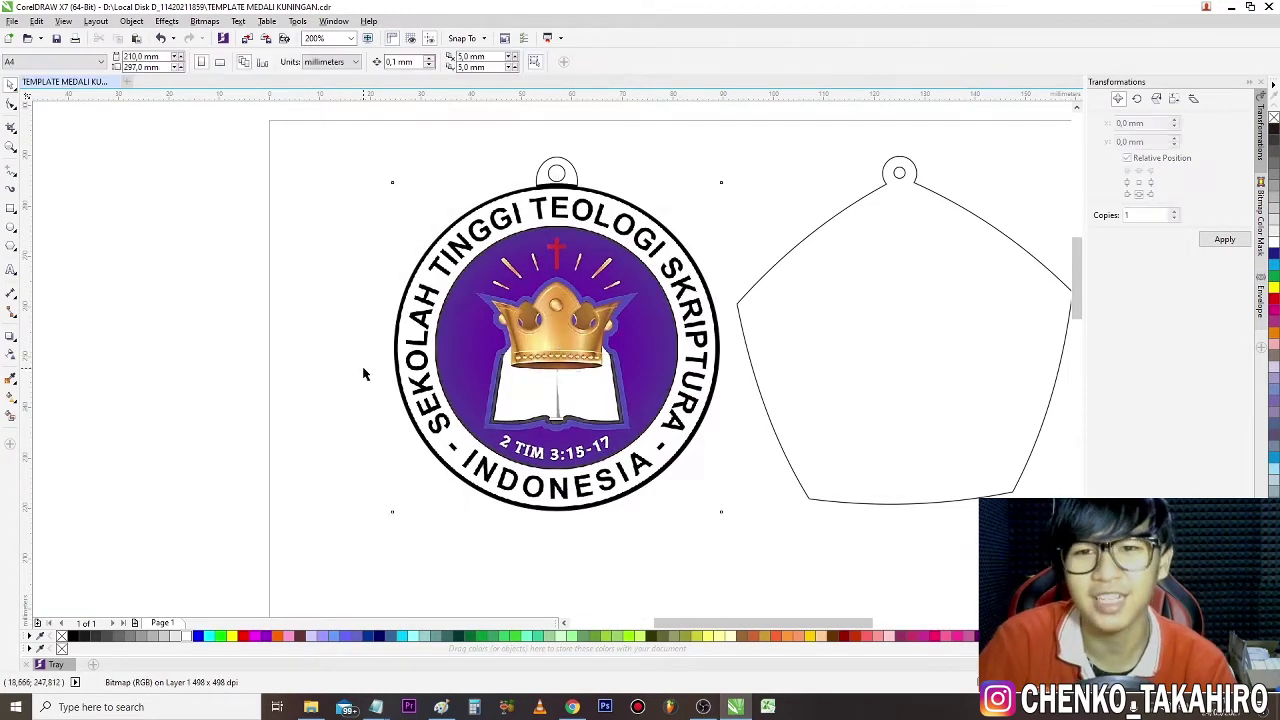
Step: Undo the slight enlargement and nudge the clipped round logo upward toward the medal's hanging loop
key(ctrl+z)
key(Up)
key(Up)
key(Up)
key(Up)
key(Up)
key(Up)
key(Up)
key(Up)
key(Up)
key(Up)
key(Up)
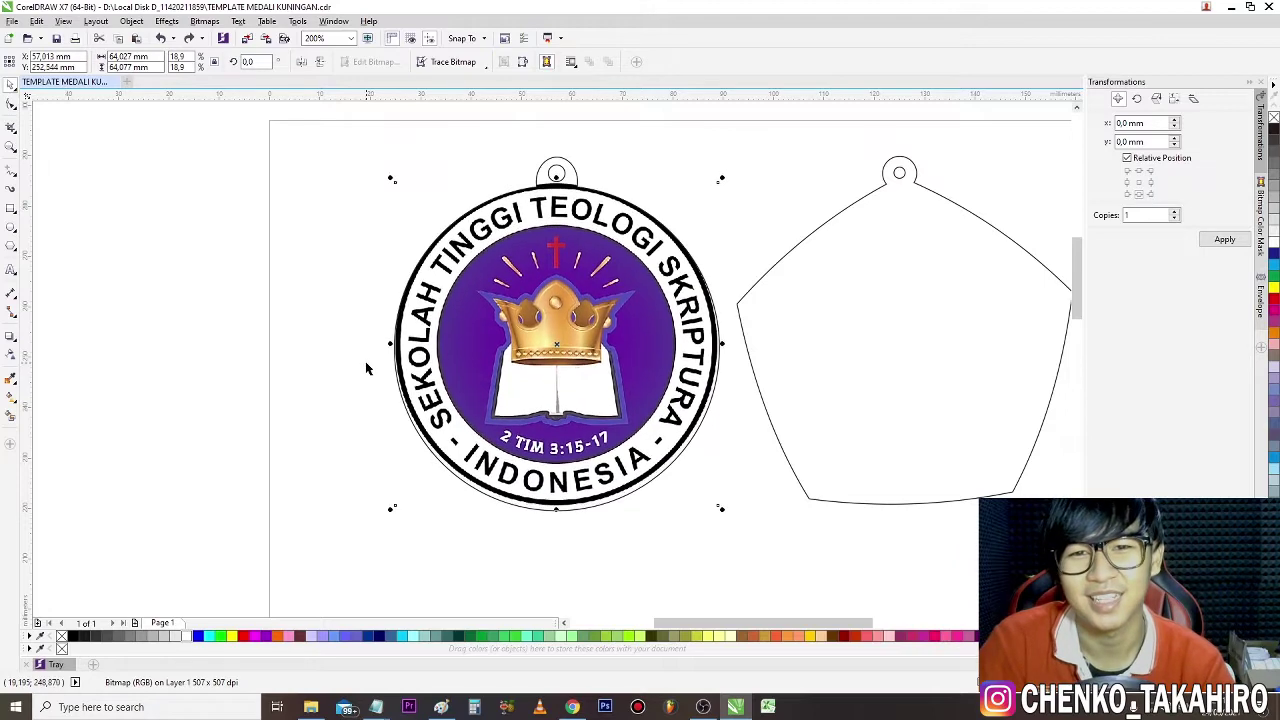
key(Up)
key(Up)
key(Up)
key(Up)
key(Up)
key(Up)
key(Up)
key(Up)
key(Up)
key(Up)
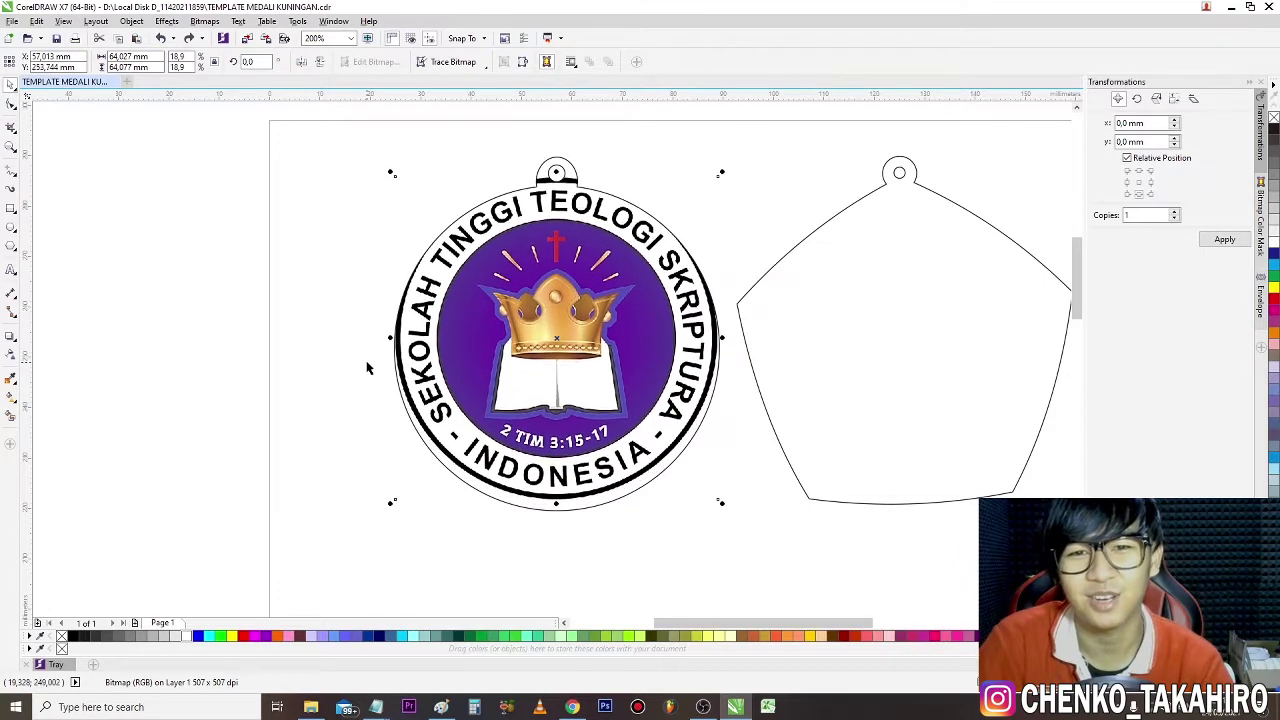
Step: Undo the round logo's nudging, clipping and scaling
key(ctrl+z)
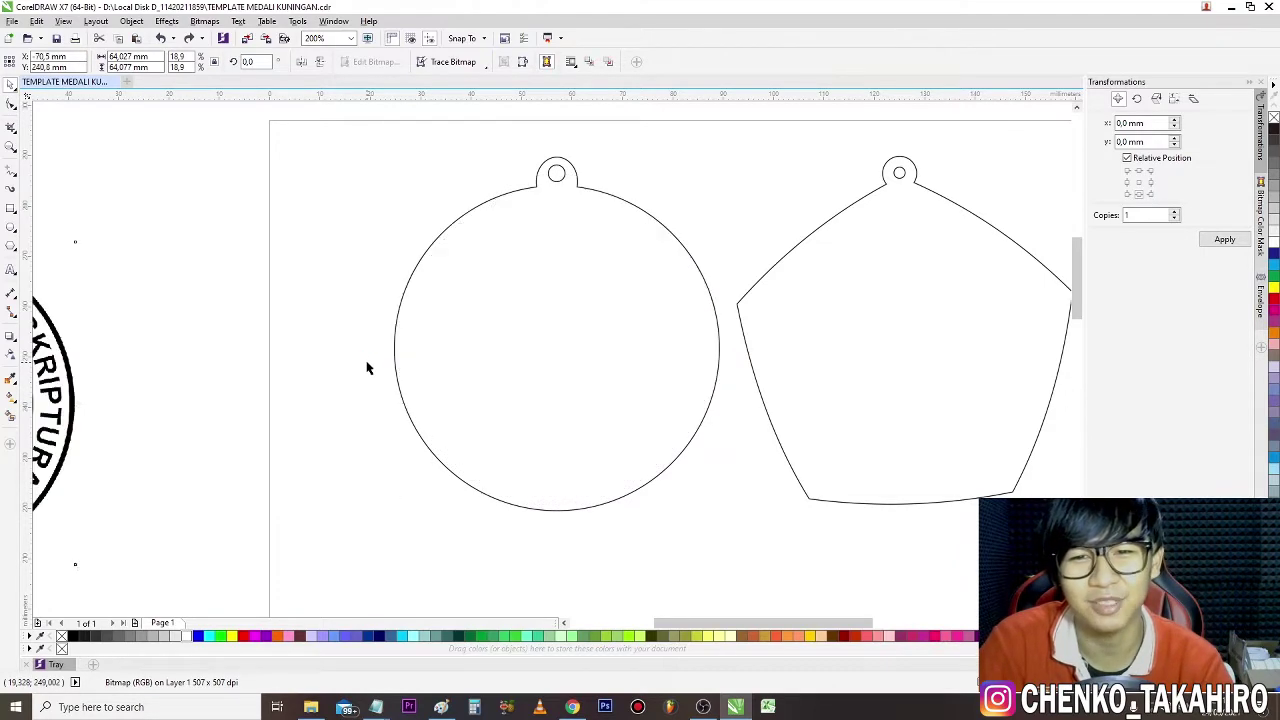
key(ctrl+z)
Step: Shrink the round school logo to about 64.3 mm wide and PowerClip it inside the round medal outline
scroll(366, 367, down, 1)
drag(299, 222, 224, 298)
drag(170, 370, 266, 324)
right_click(268, 313)
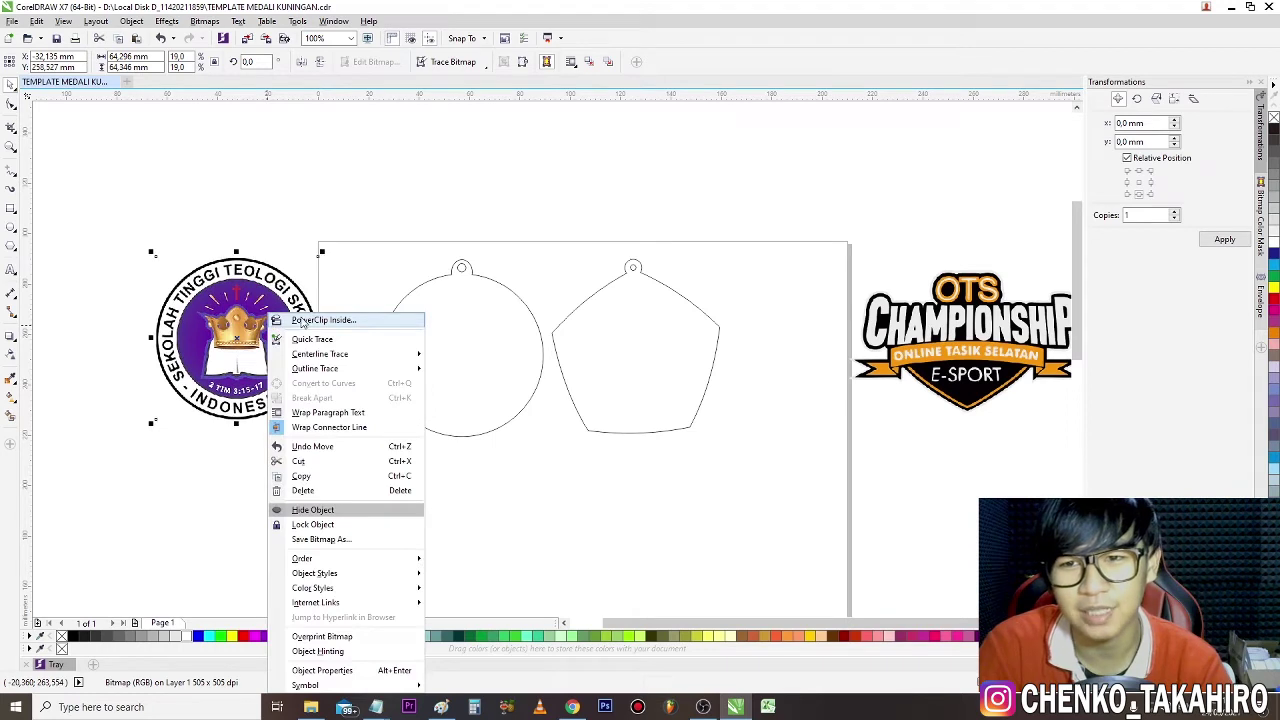
click(303, 321)
click(405, 332)
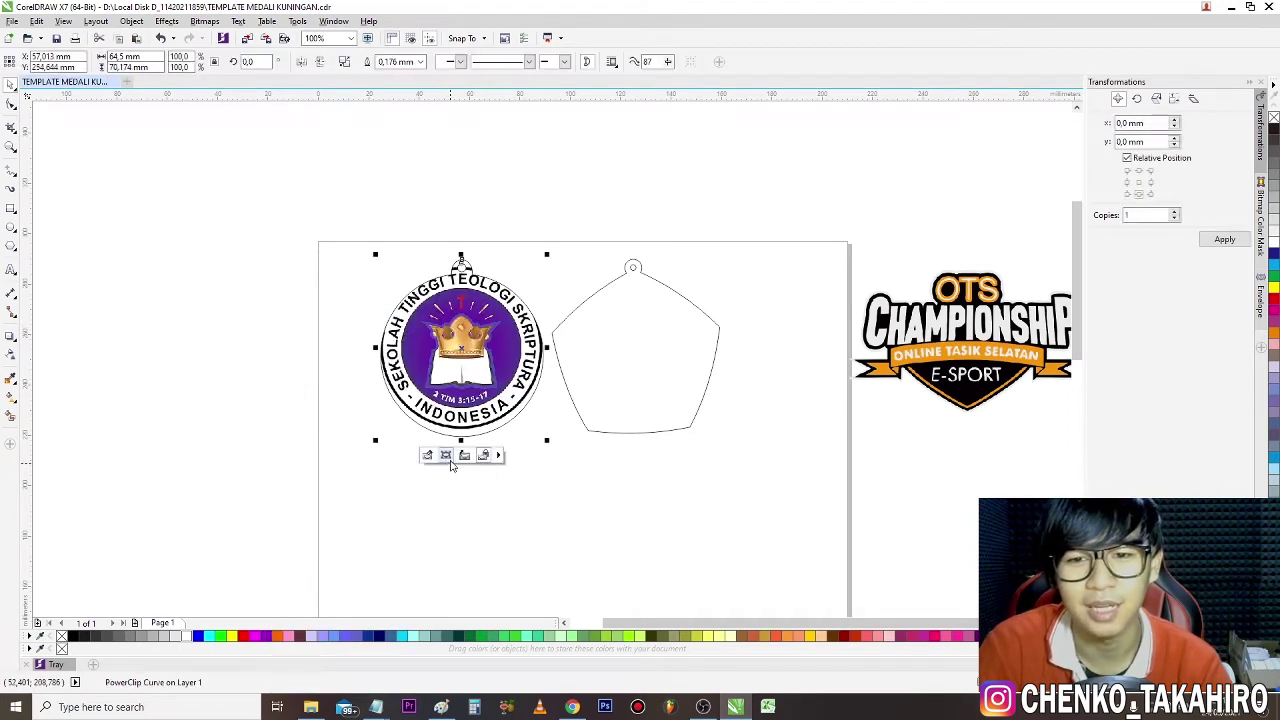
Step: Select the PowerClip contents, nudge the round logo down and enlarge it to about 64.5 mm wide to fill the circle
click(446, 456)
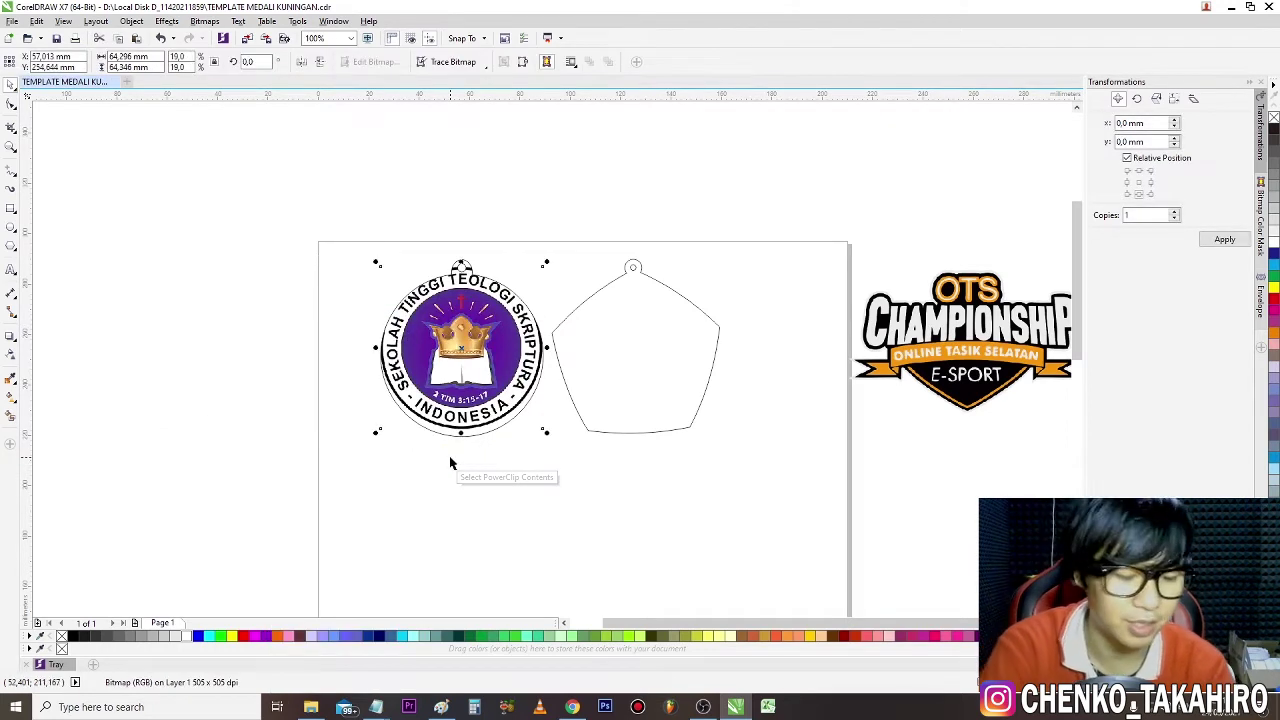
scroll(461, 339, up, 2)
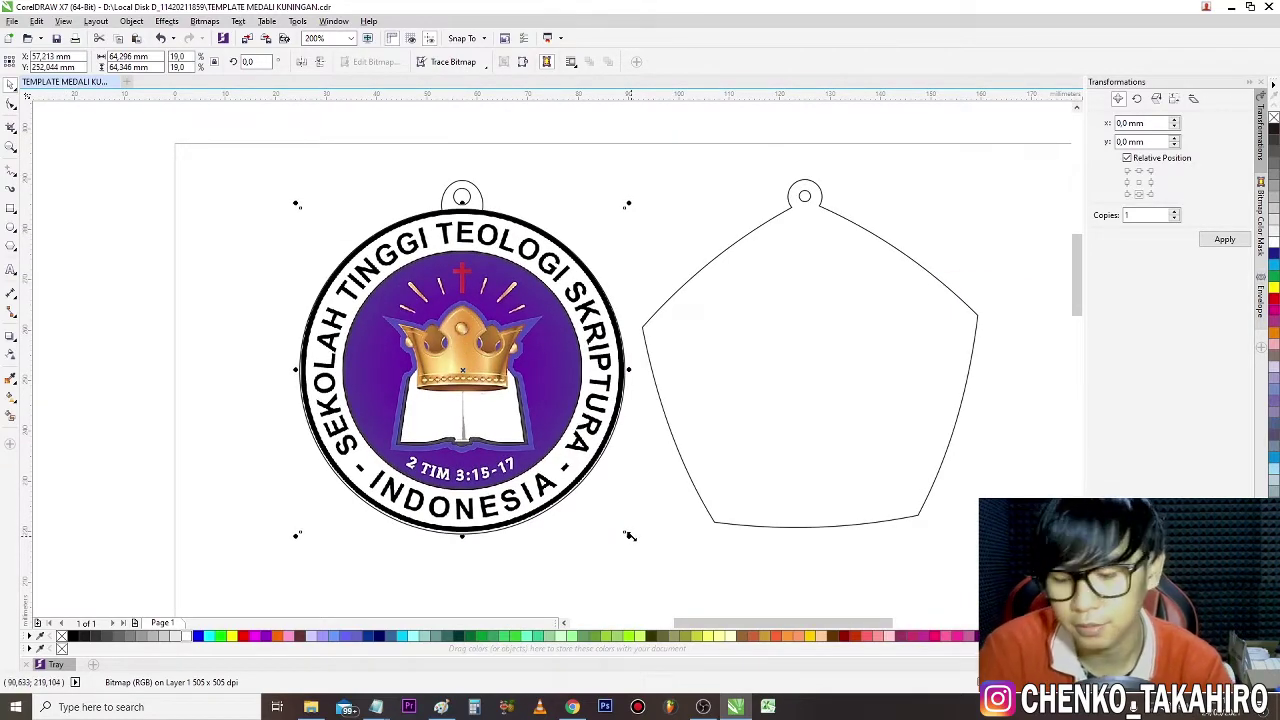
drag(632, 537, 634, 541)
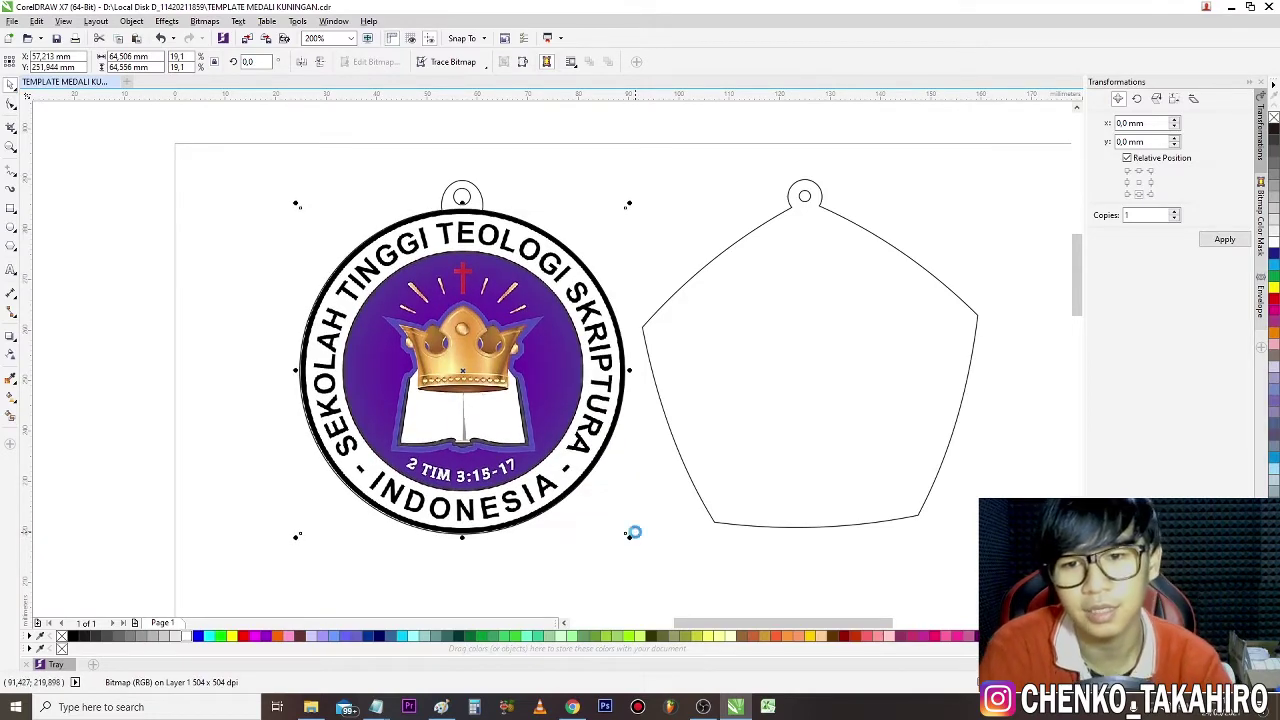
click(627, 553)
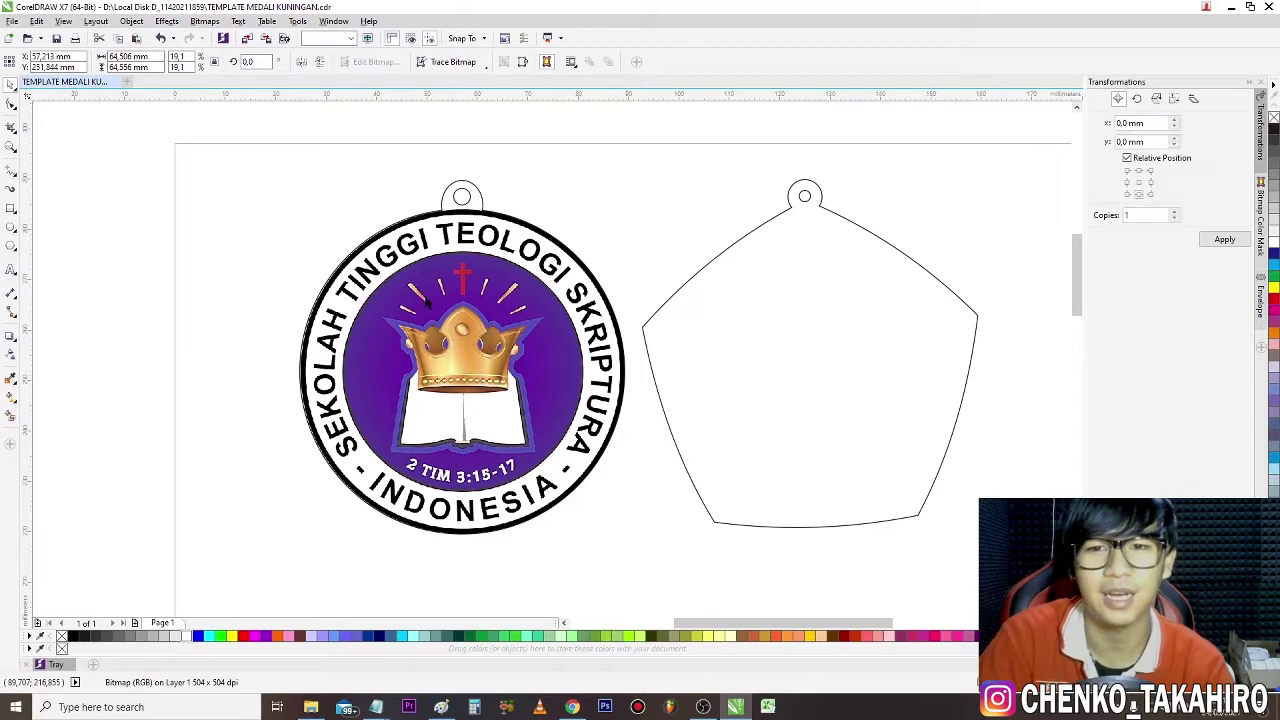
Step: Shrink the OTS Championship logo beside the page to about 65 mm wide
scroll(376, 227, down, 1)
click(866, 270)
drag(800, 208, 838, 232)
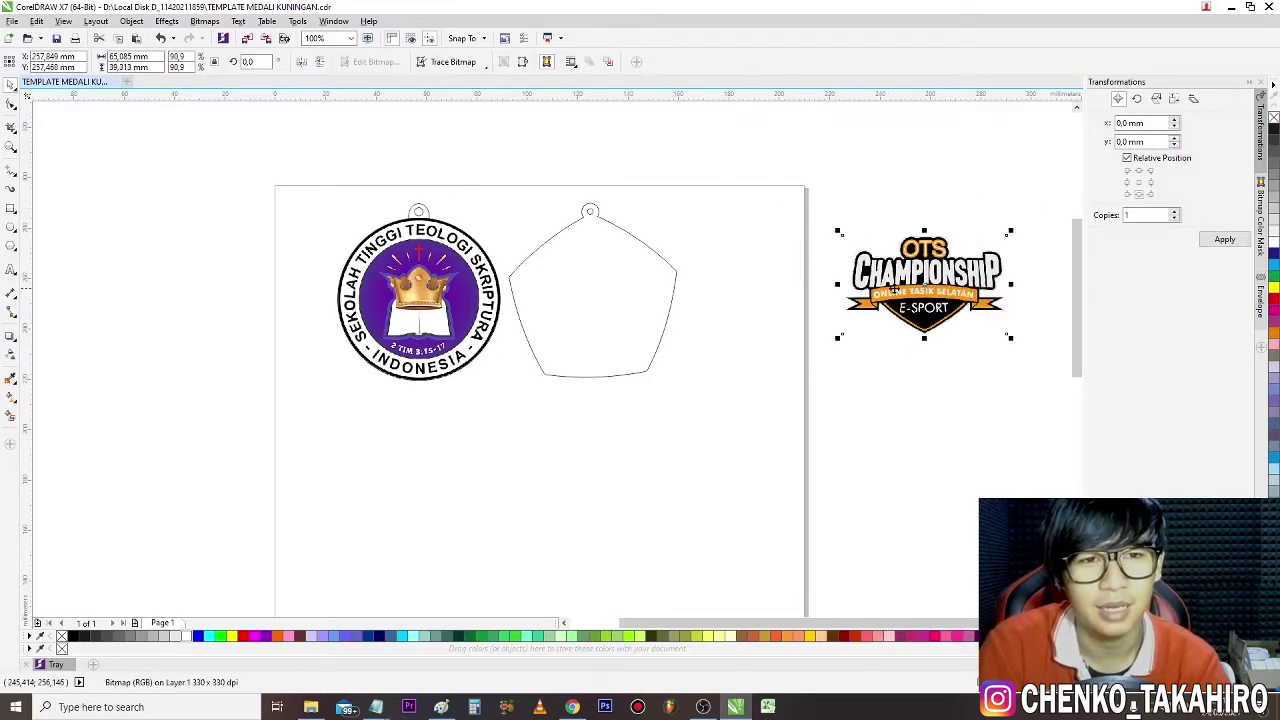
Step: PowerClip the OTS Championship logo inside the pentagonal medal outline
right_click(895, 288)
click(910, 297)
click(605, 296)
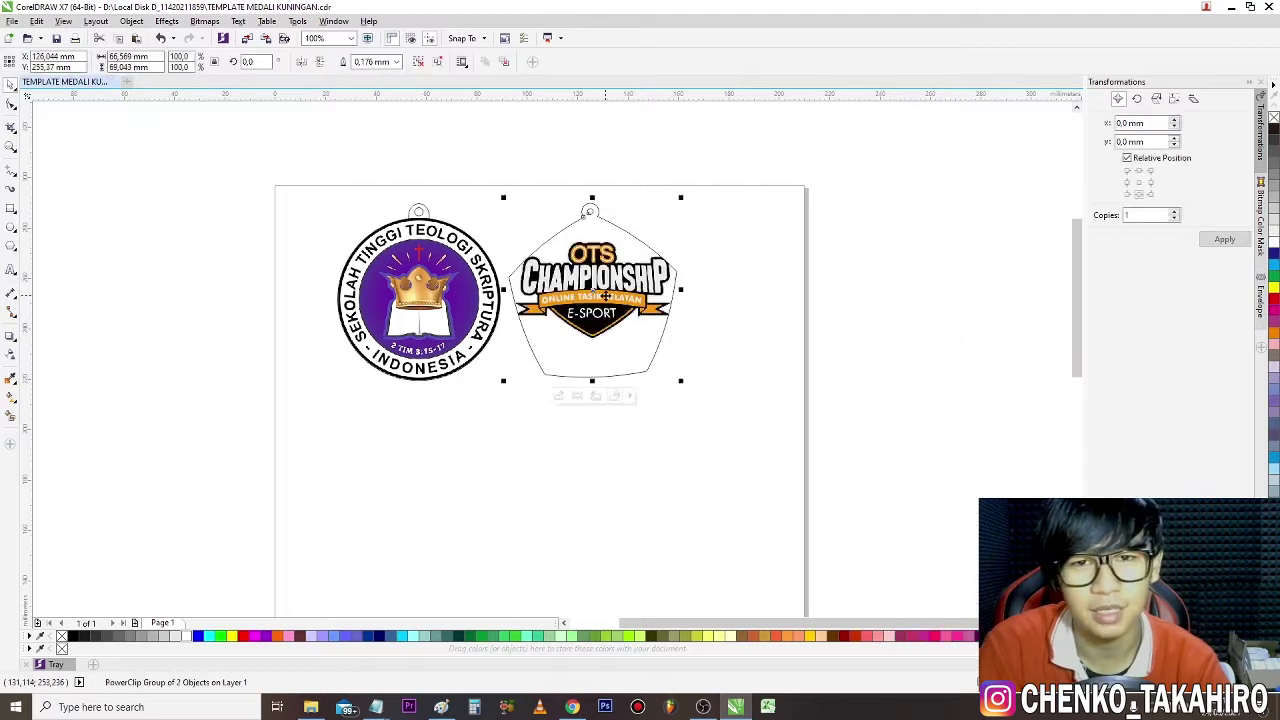
Step: Select the pentagonal medal's PowerClip contents and nudge the OTS logo about 4.6 mm down inside the outline
click(578, 397)
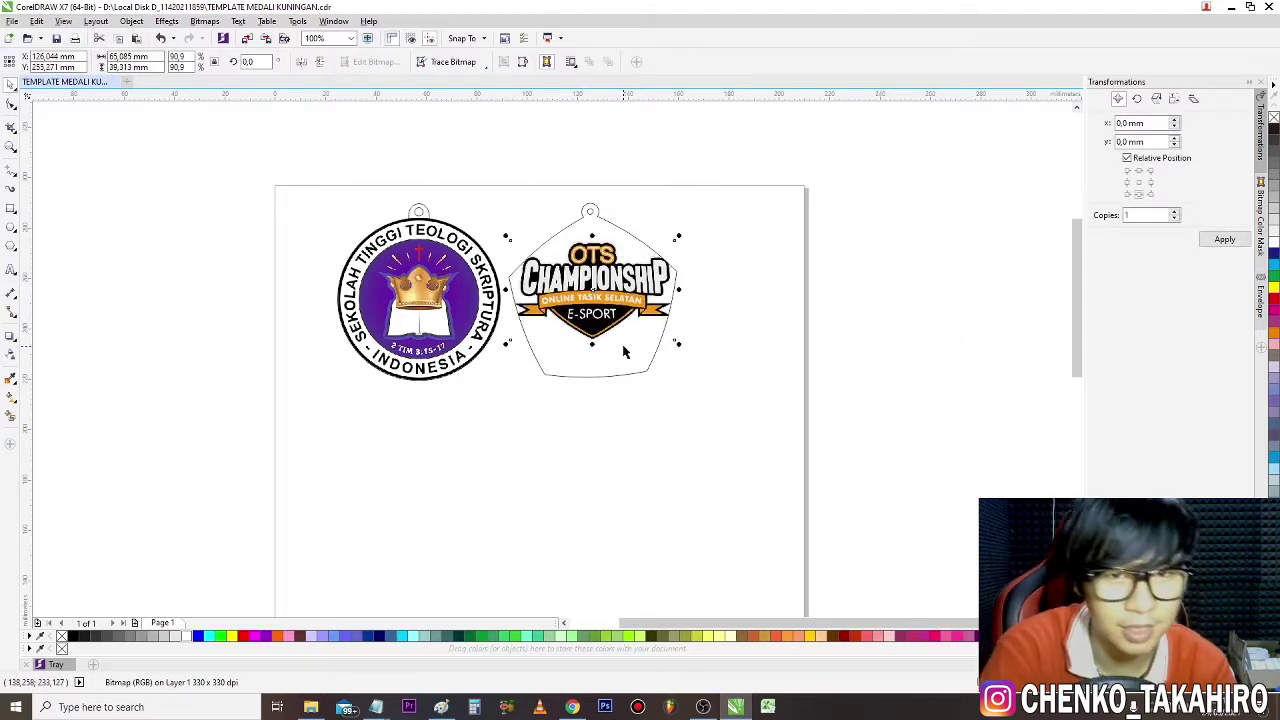
key(Down)
key(Down)
key(Down)
key(Down)
key(Down)
key(Down)
key(Down)
key(Down)
key(Down)
key(Down)
key(Down)
key(Down)
key(Down)
key(Down)
key(Down)
key(Down)
key(Down)
key(Down)
key(Down)
key(Down)
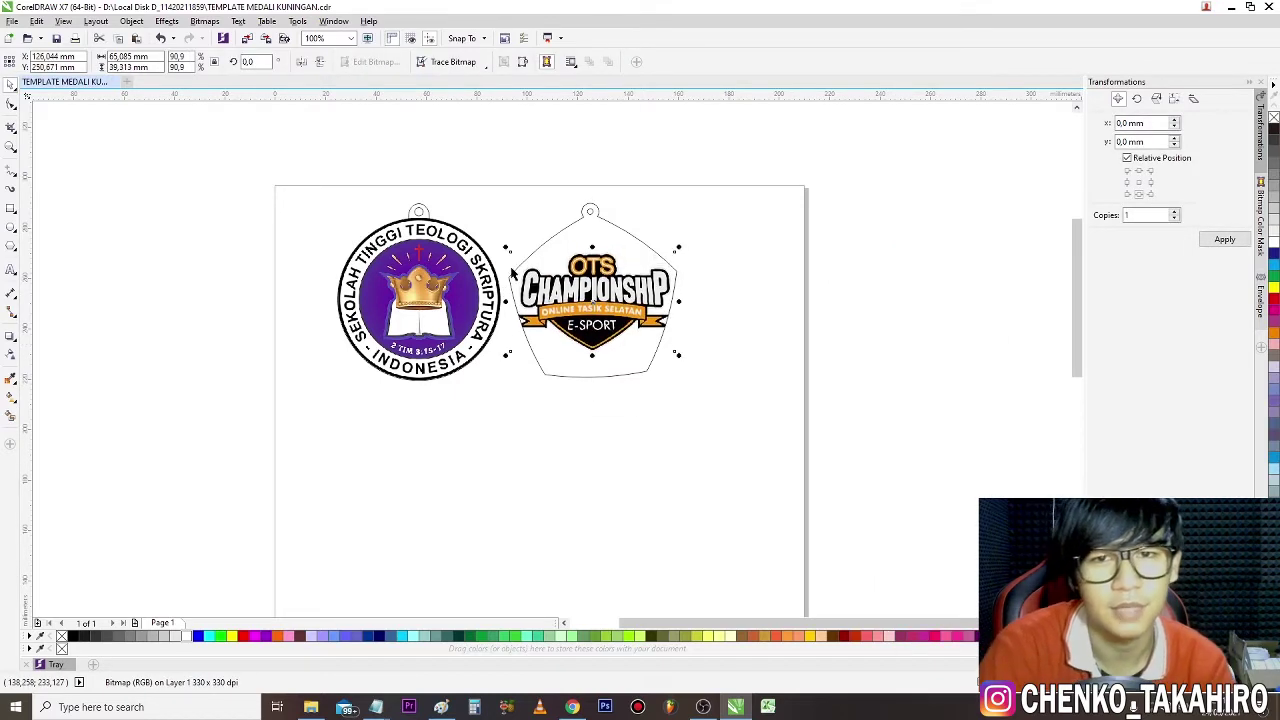
Step: Shrink the clipped OTS logo to about 54.4 mm wide and nudge it slightly right within the pentagonal medal
drag(507, 248, 521, 257)
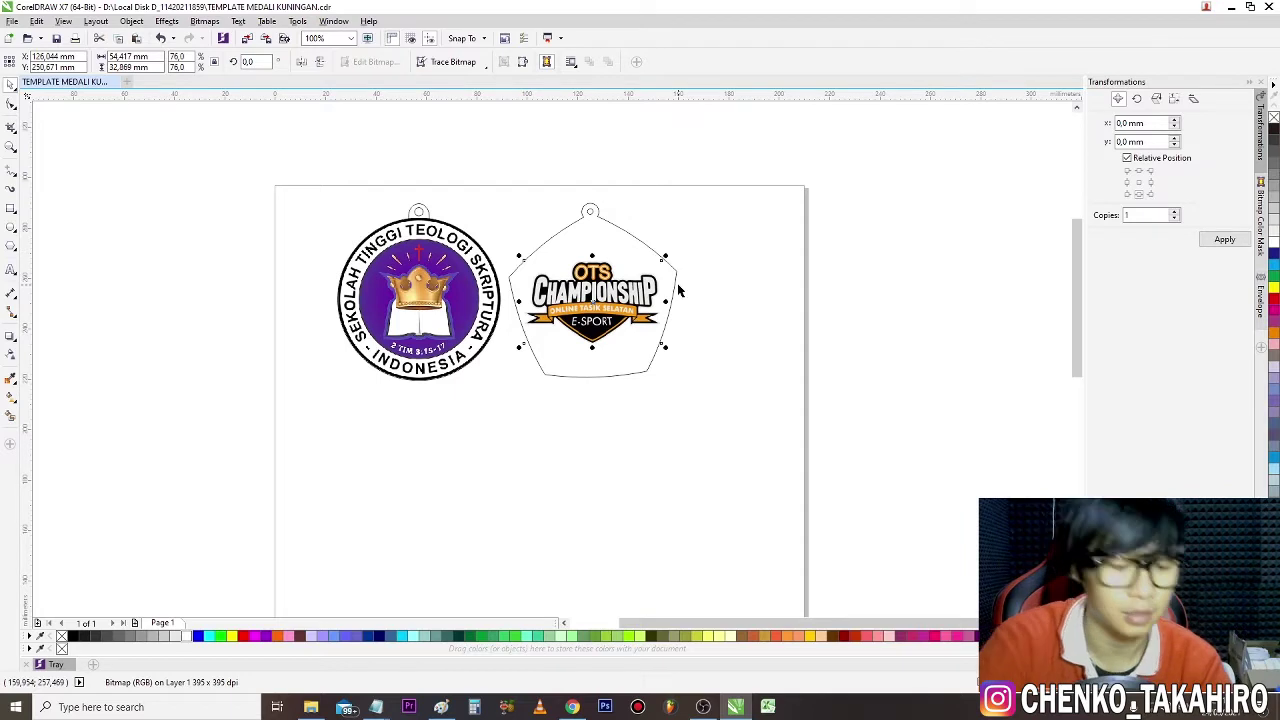
key(Right)
key(Right)
key(Right)
key(Right)
key(Right)
key(Right)
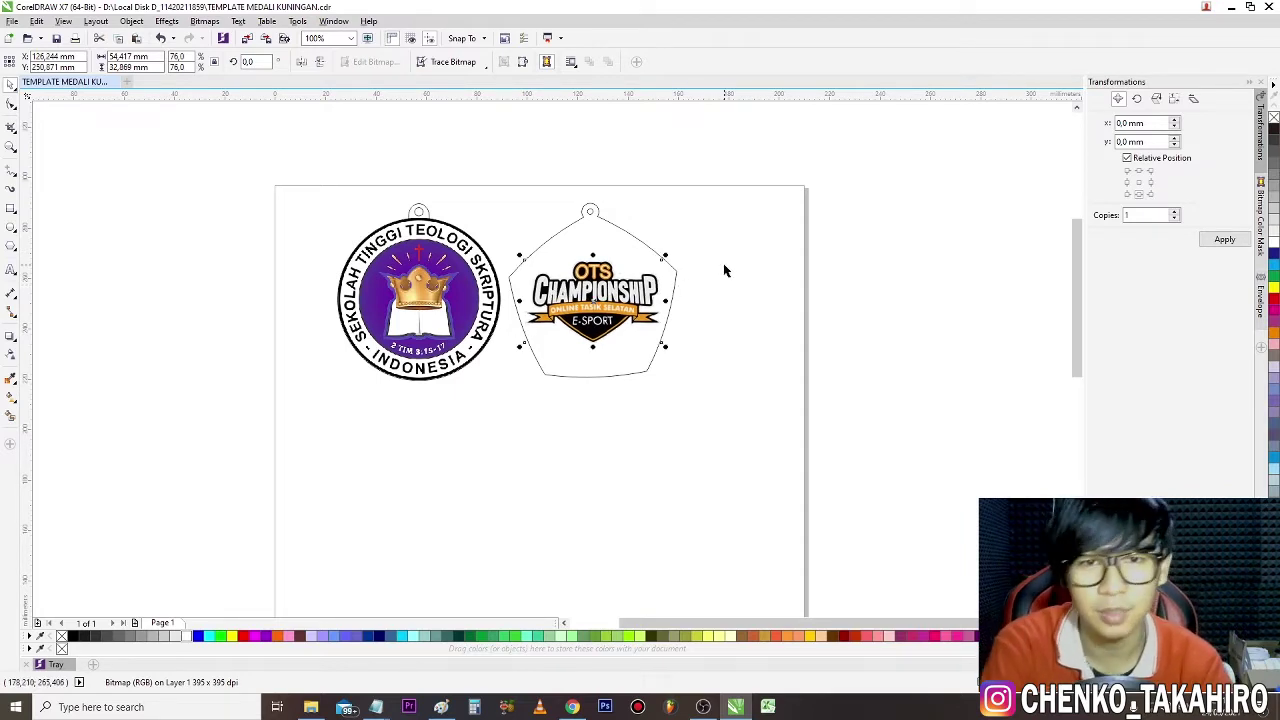
click(158, 414)
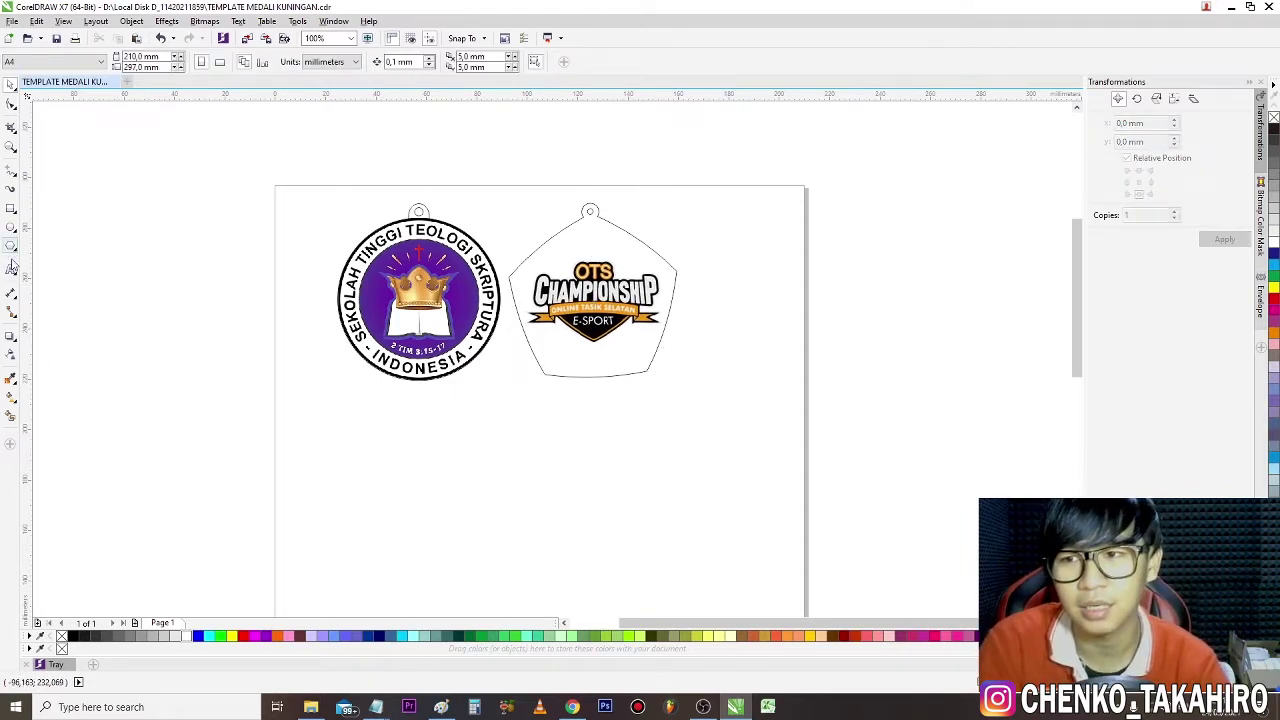
Step: Add the artistic text "2021" in 24 pt Arial just below the pentagonal medal and make it bold
click(564, 398)
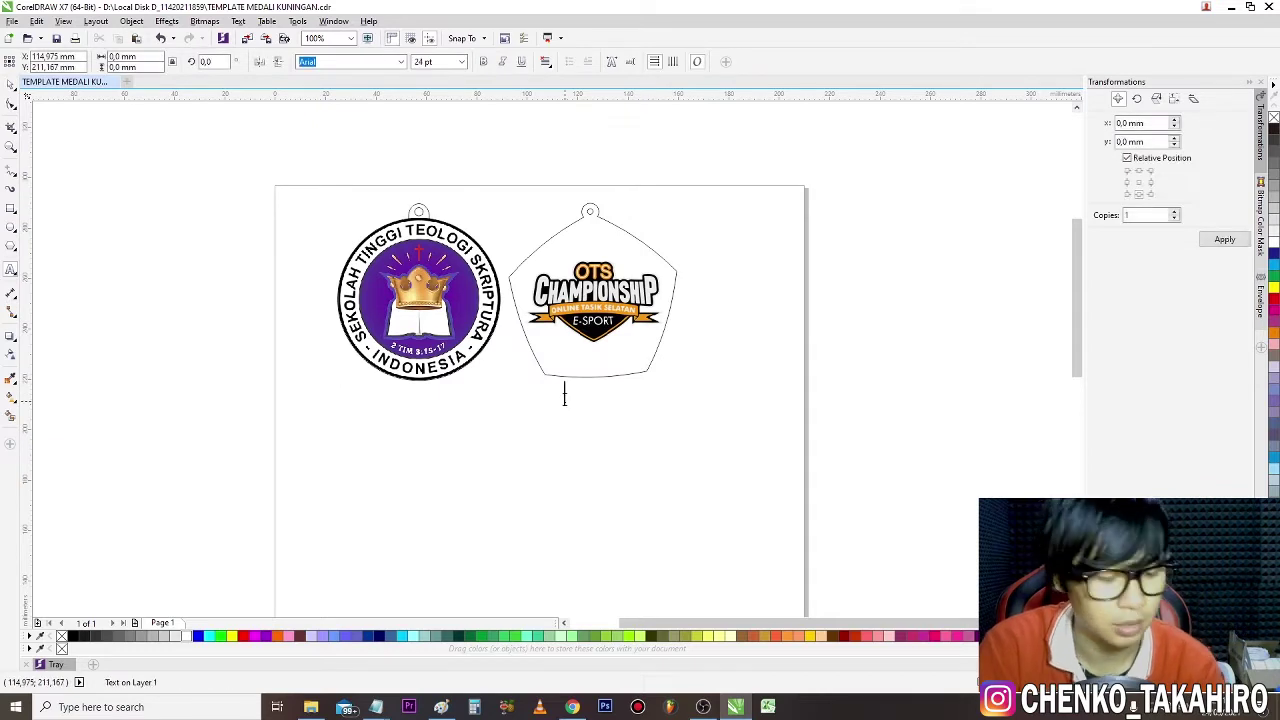
text(2021)
click(10, 86)
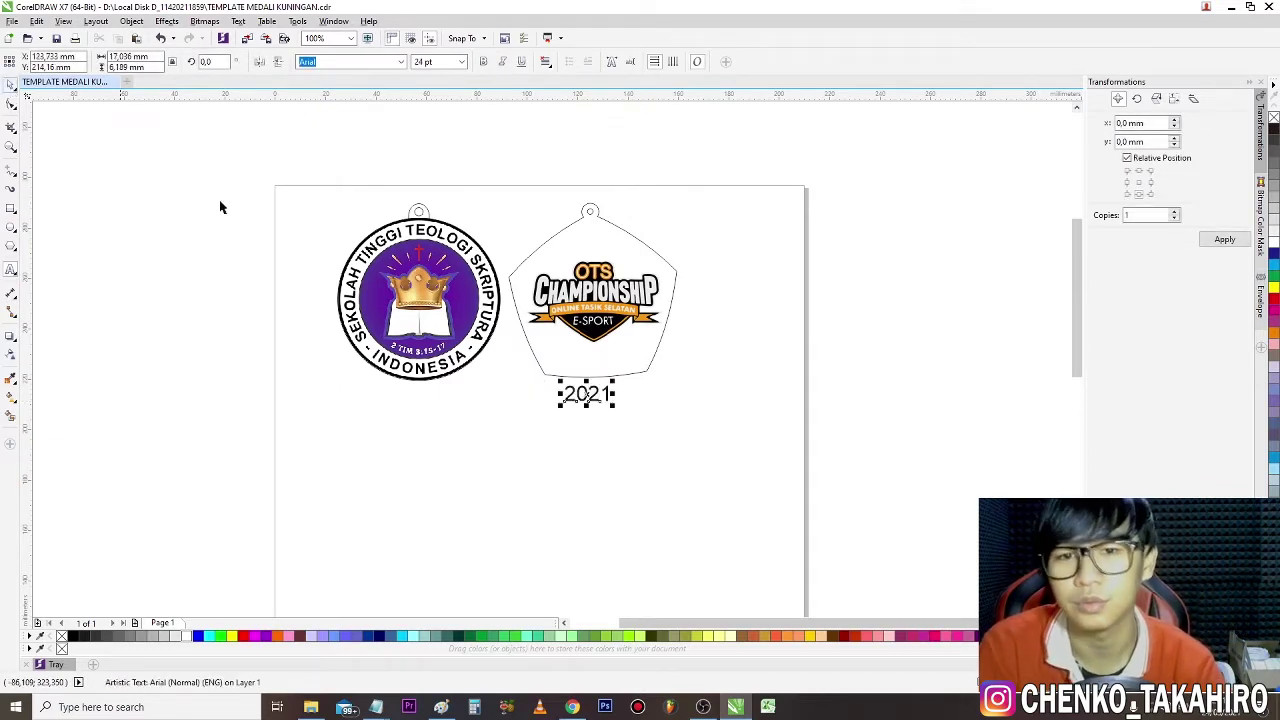
double_click(585, 393)
key(ctrl+b)
click(10, 86)
scroll(620, 376, up, 2)
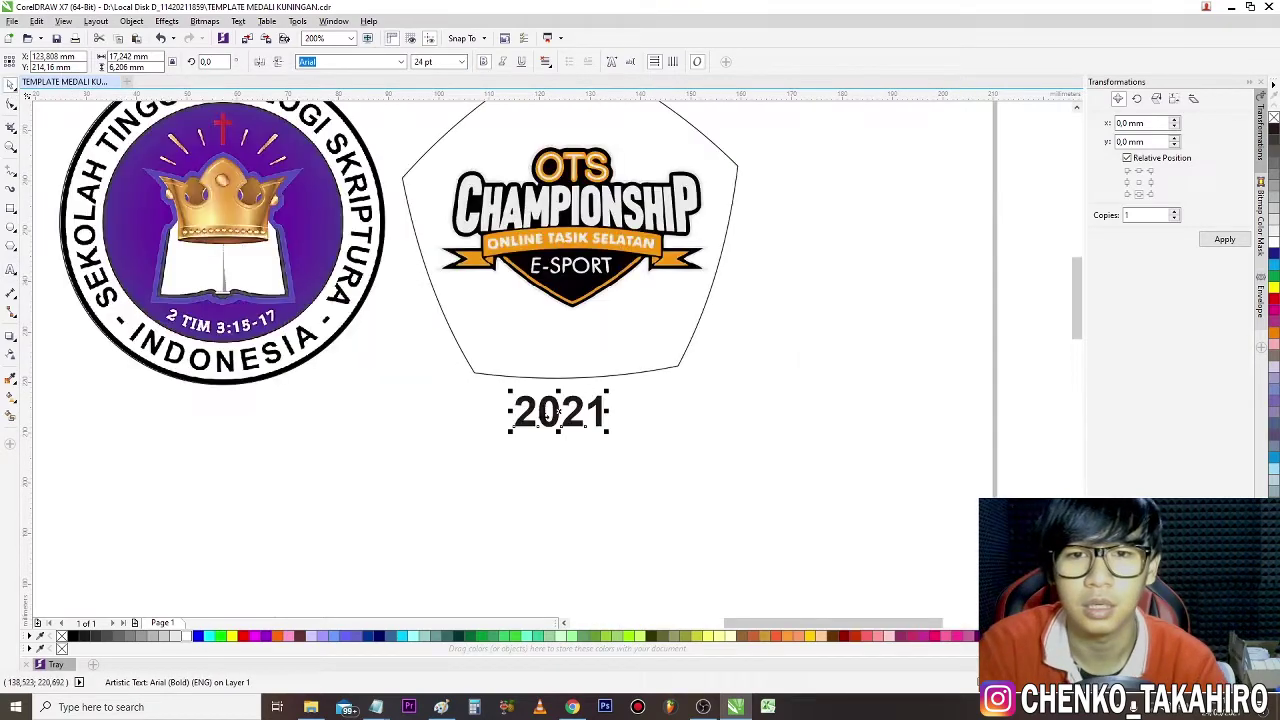
Step: Move the 2021 text inside the pentagon under the OTS logo, filling it black and making it slightly smaller
drag(555, 410, 569, 336)
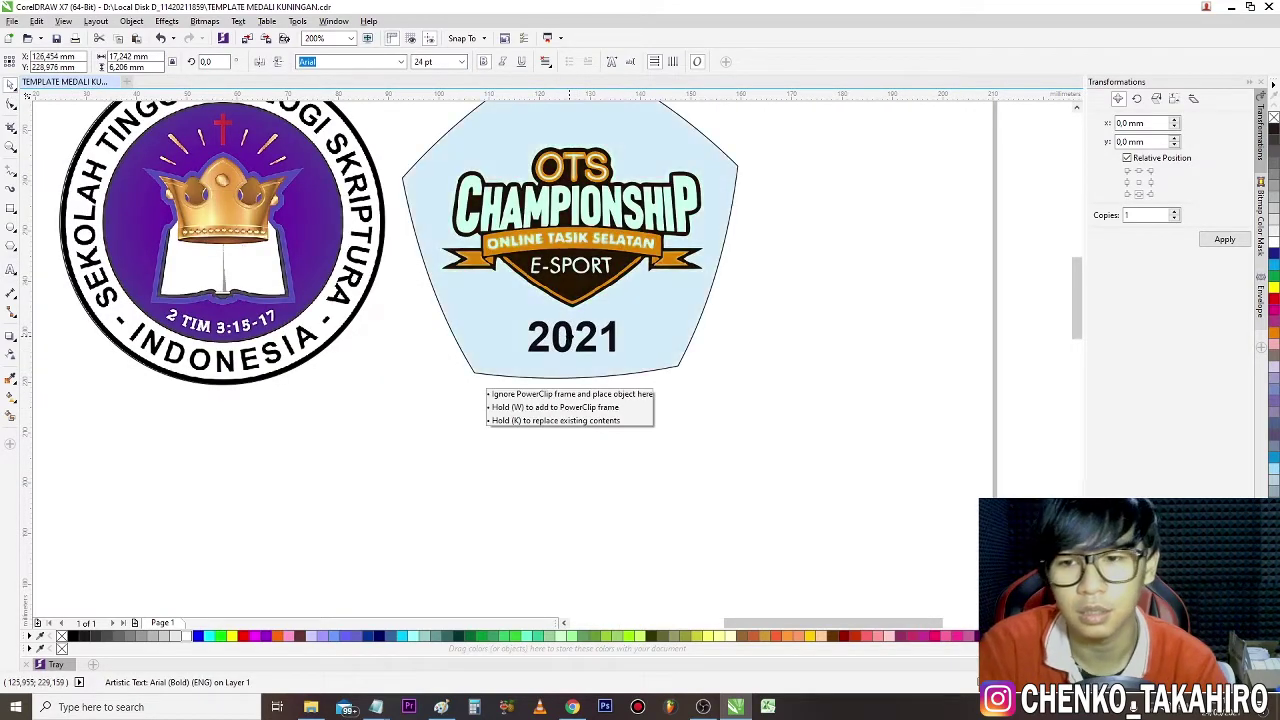
click(73, 636)
drag(621, 316, 576, 338)
scroll(606, 459, down, 1)
click(617, 457)
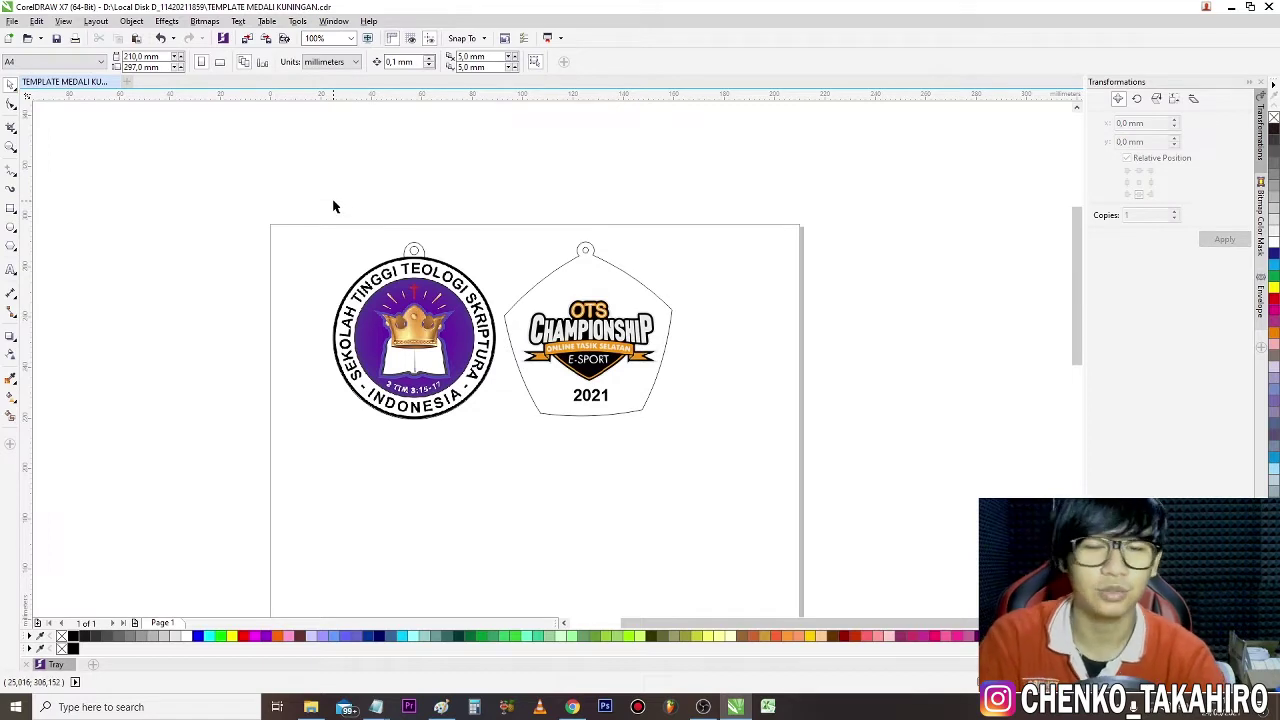
Step: Check the overall width and height of the round and pentagonal medal designs
click(386, 300)
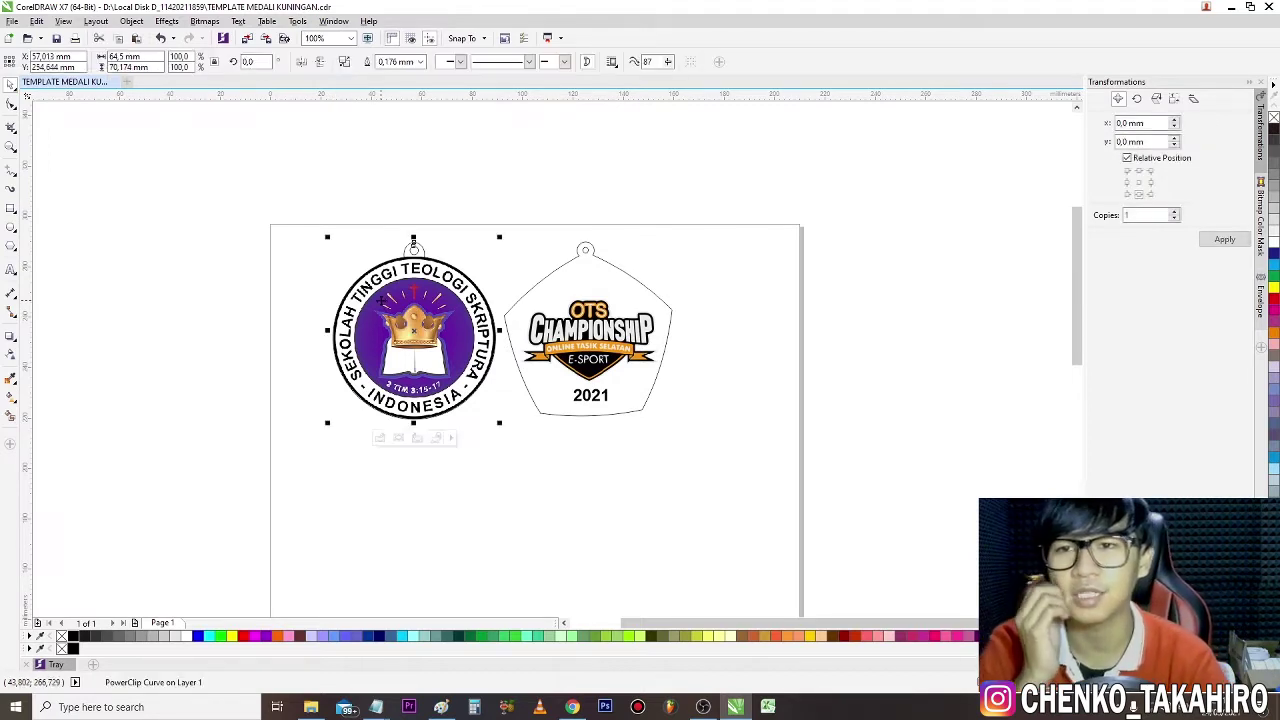
click(545, 300)
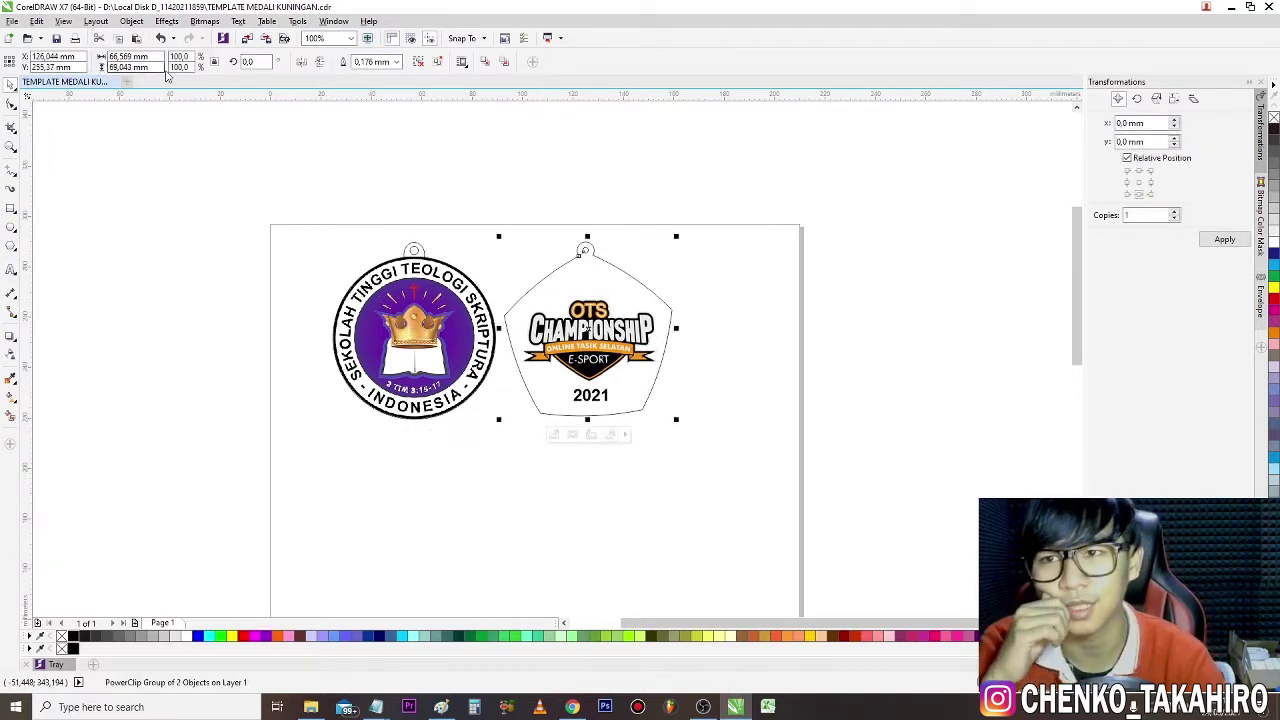
click(365, 272)
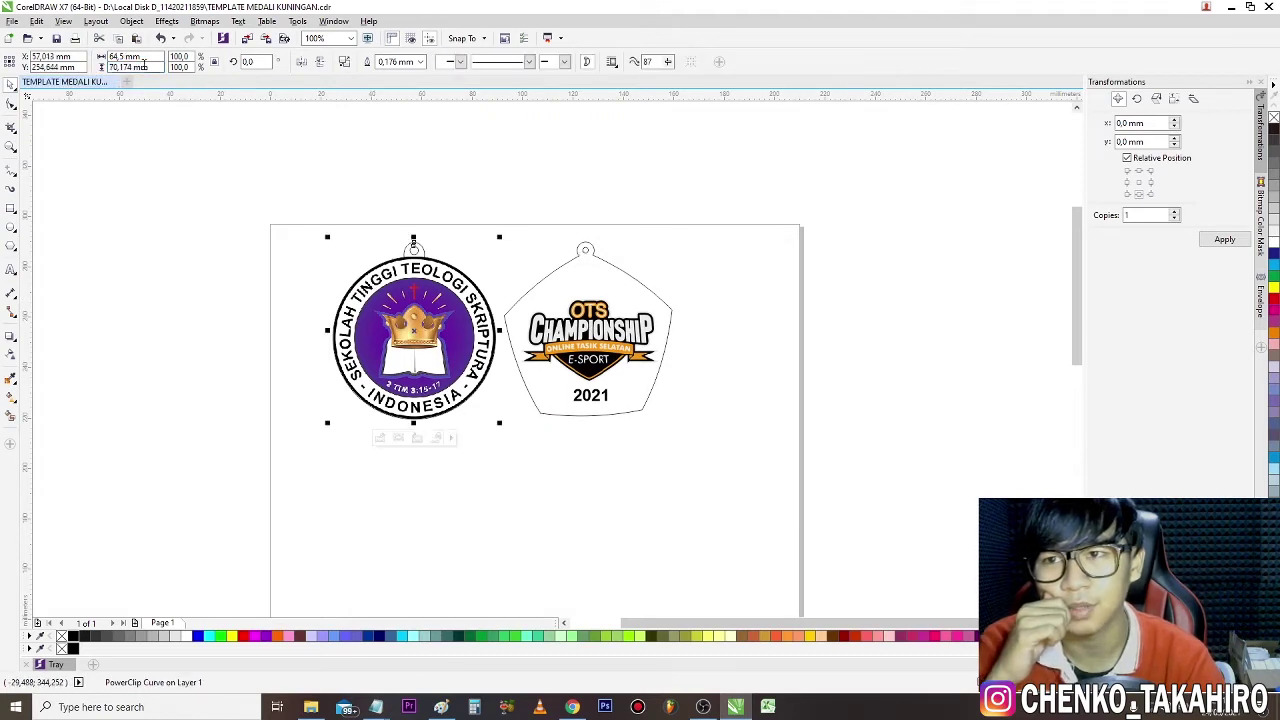
click(395, 263)
click(320, 216)
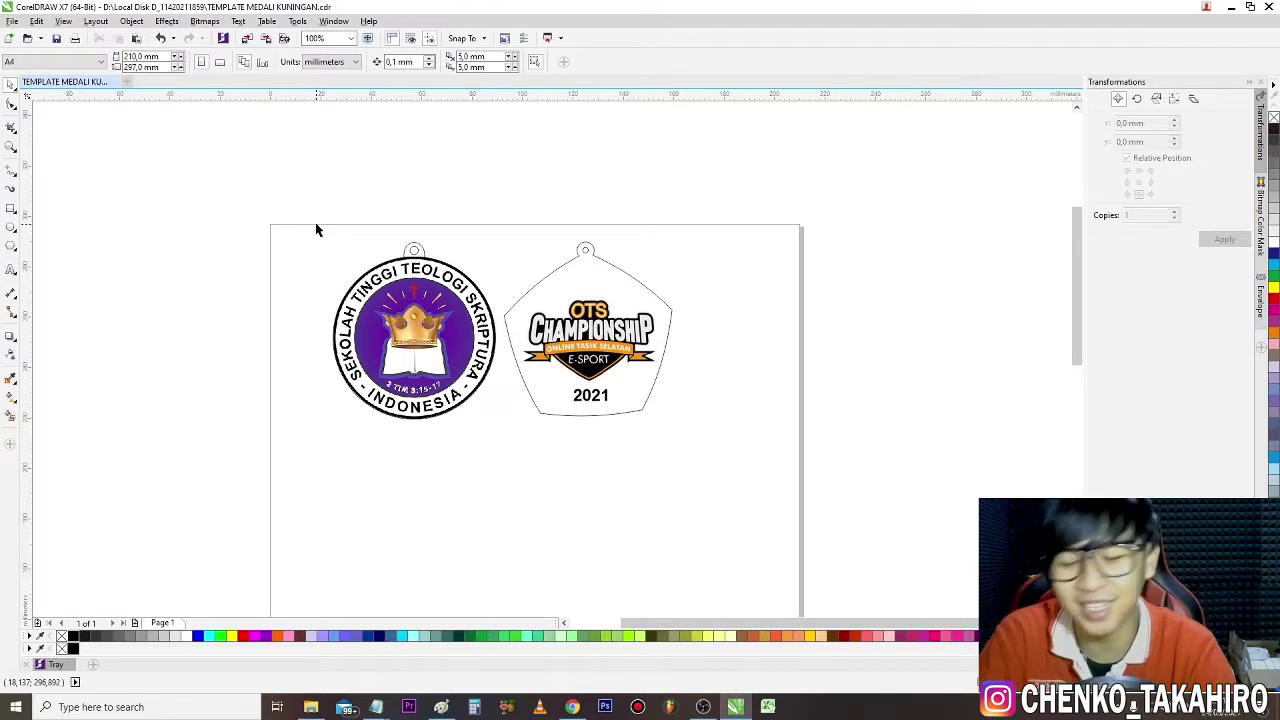
drag(315, 224, 752, 468)
click(771, 437)
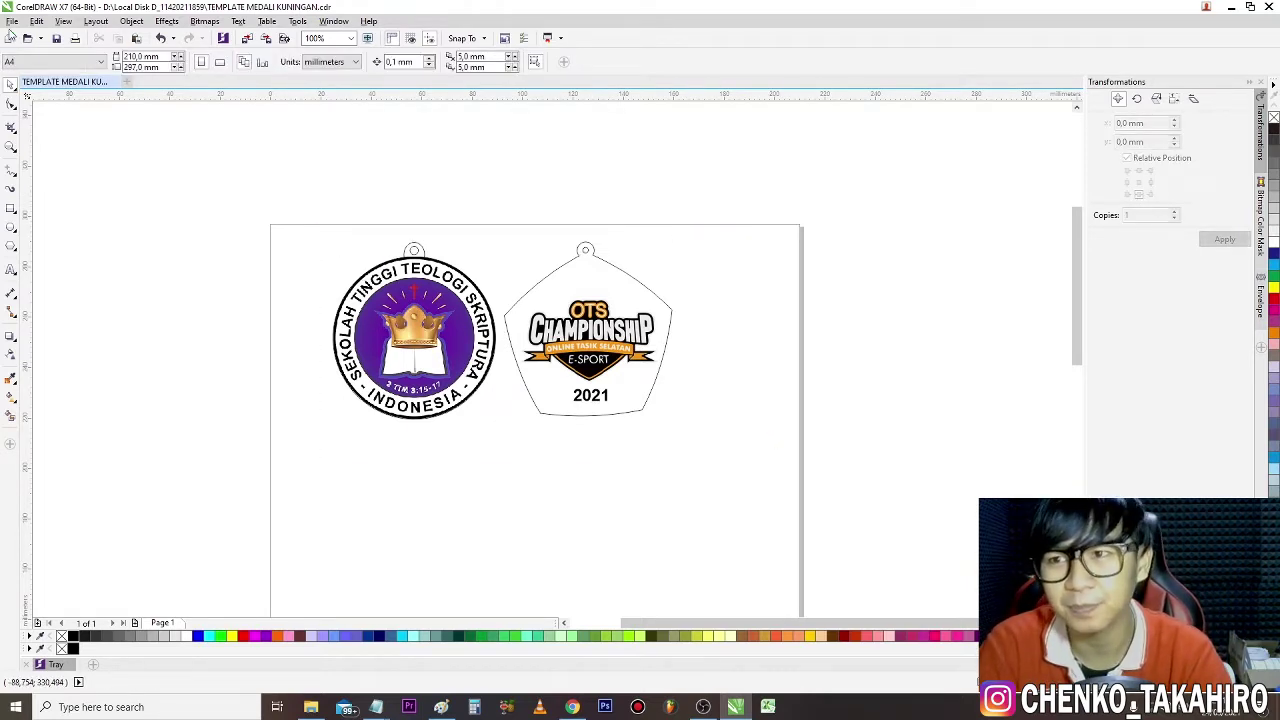